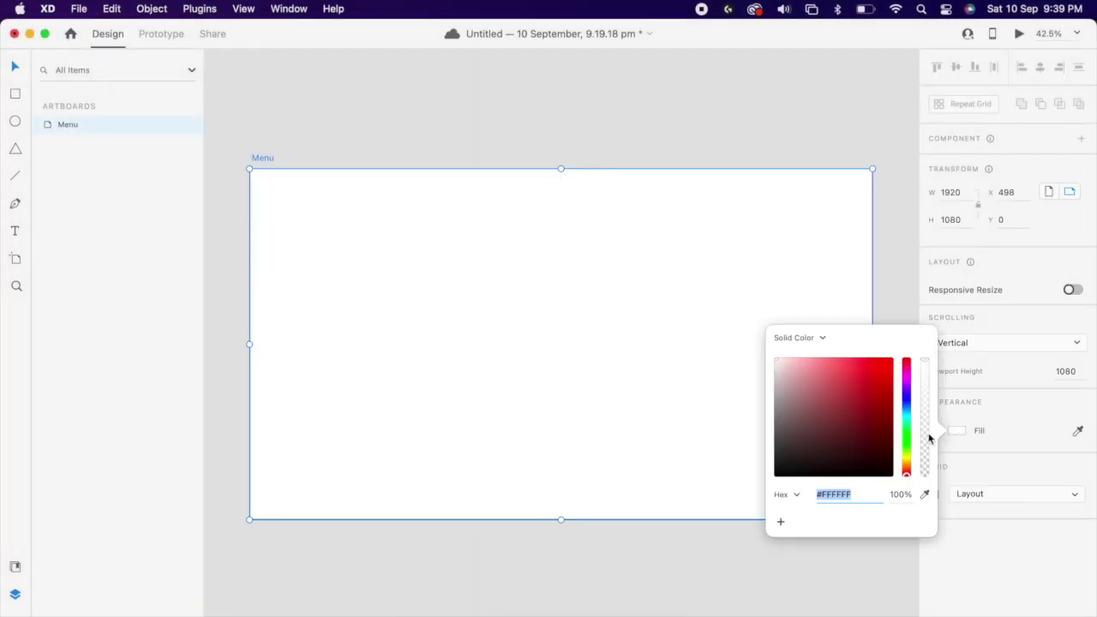
# - Fill the Menu artboard with purple
pyautogui.click(910, 394)
pyautogui.moveTo(869, 367); pyautogui.dragTo(886, 362)
pyautogui.click(556, 306)
# - Draw a thin borderless white bar near the artboard's centre
pyautogui.click(19, 94)
pyautogui.scroll(5, 456, 312)
pyautogui.moveTo(456, 309); pyautogui.dragTo(511, 312)
pyautogui.click(933, 523)
# - Round the bar's corners to radius 10 and repeat it into three closely spaced lines
pyautogui.click(986, 468)
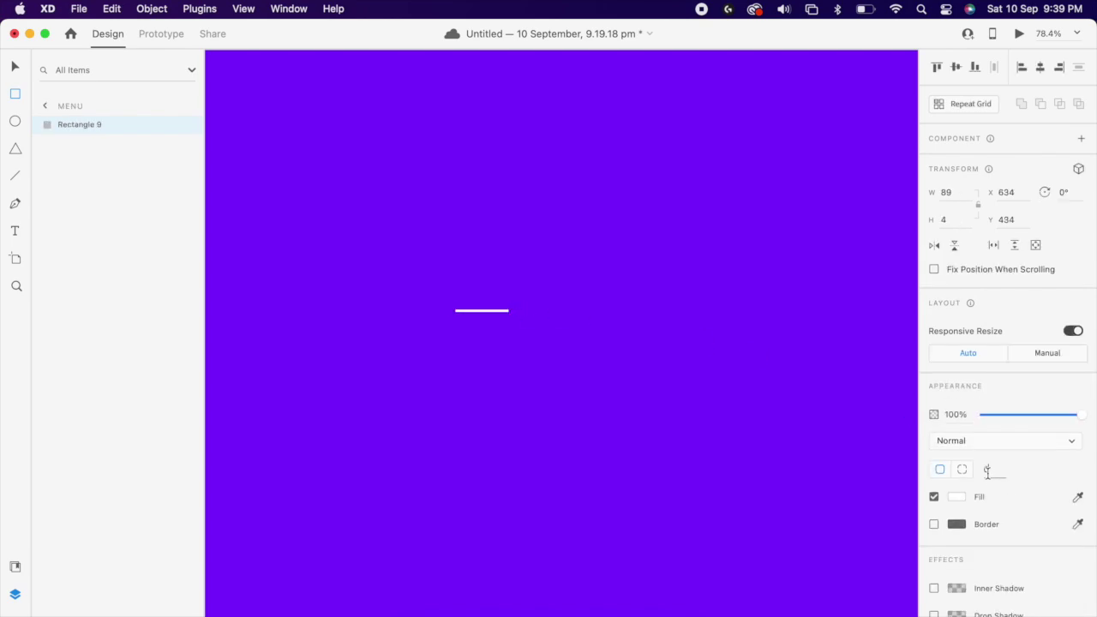
pyautogui.write('10')
pyautogui.click(982, 105)
pyautogui.moveTo(488, 313); pyautogui.dragTo(484, 344)
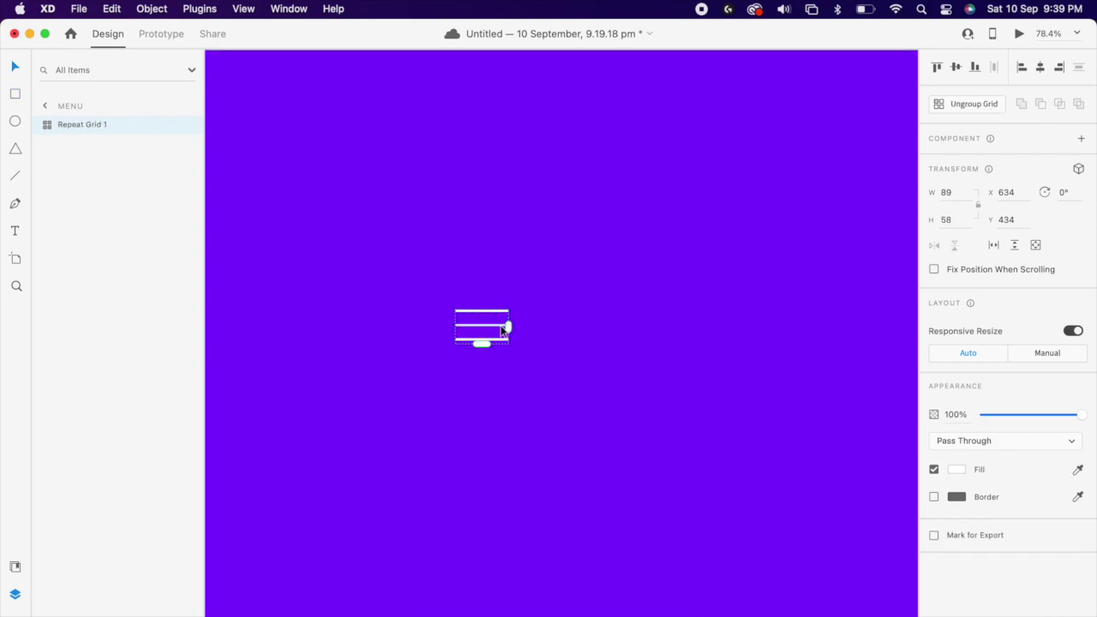
pyautogui.moveTo(502, 326); pyautogui.dragTo(496, 322)
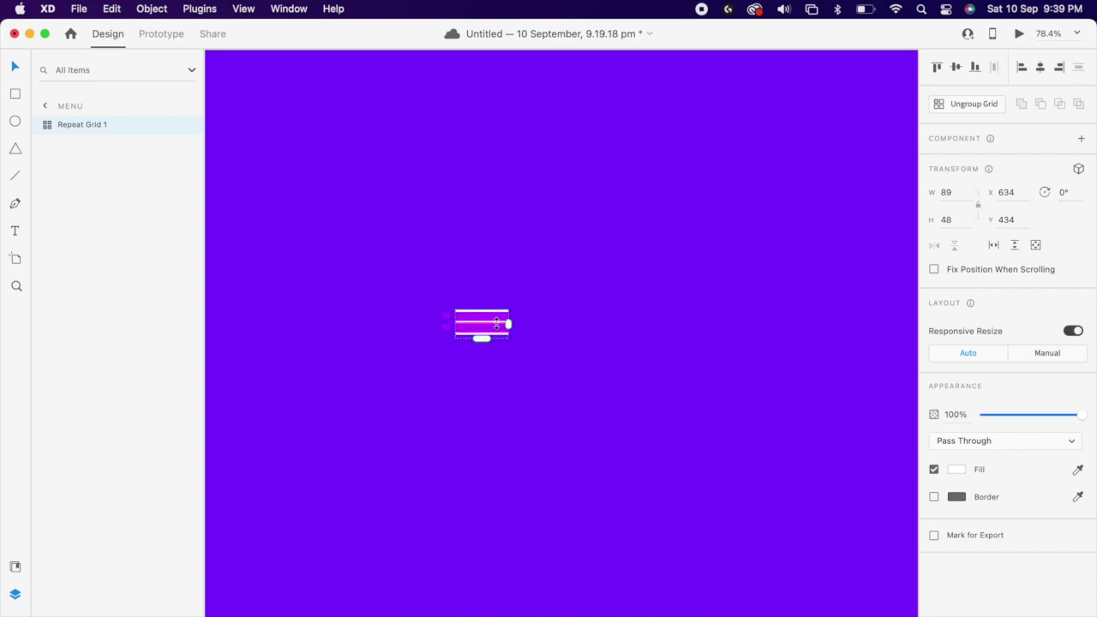
# - Ungroup the grid, group the three bars, and make them a component
pyautogui.click(373, 301)
pyautogui.click(484, 310)
pyautogui.click(977, 104)
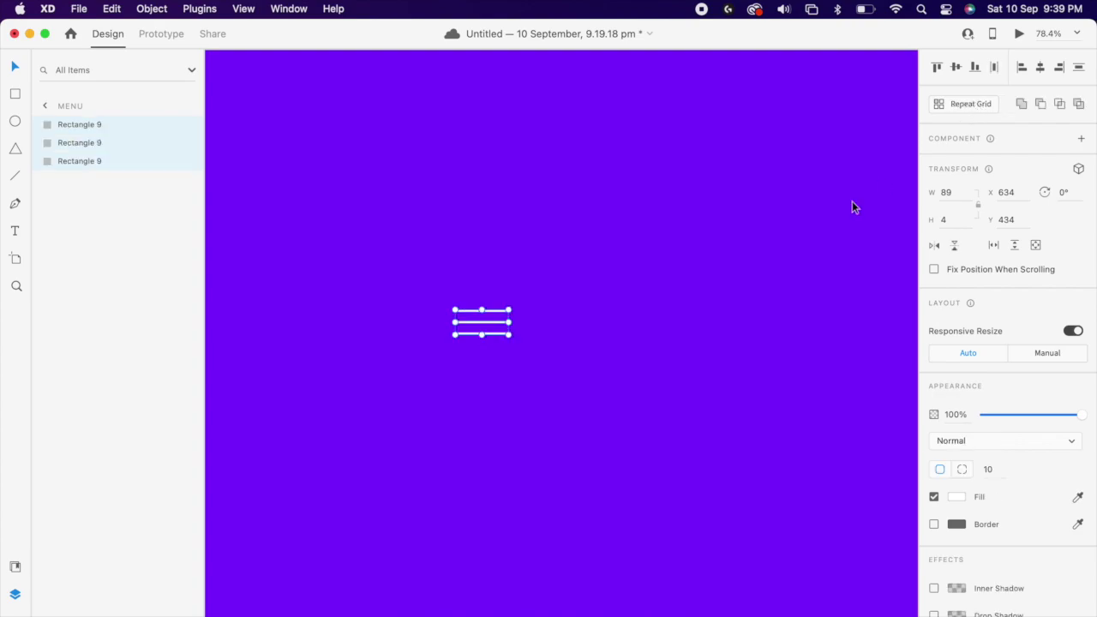
pyautogui.rightClick(474, 325)
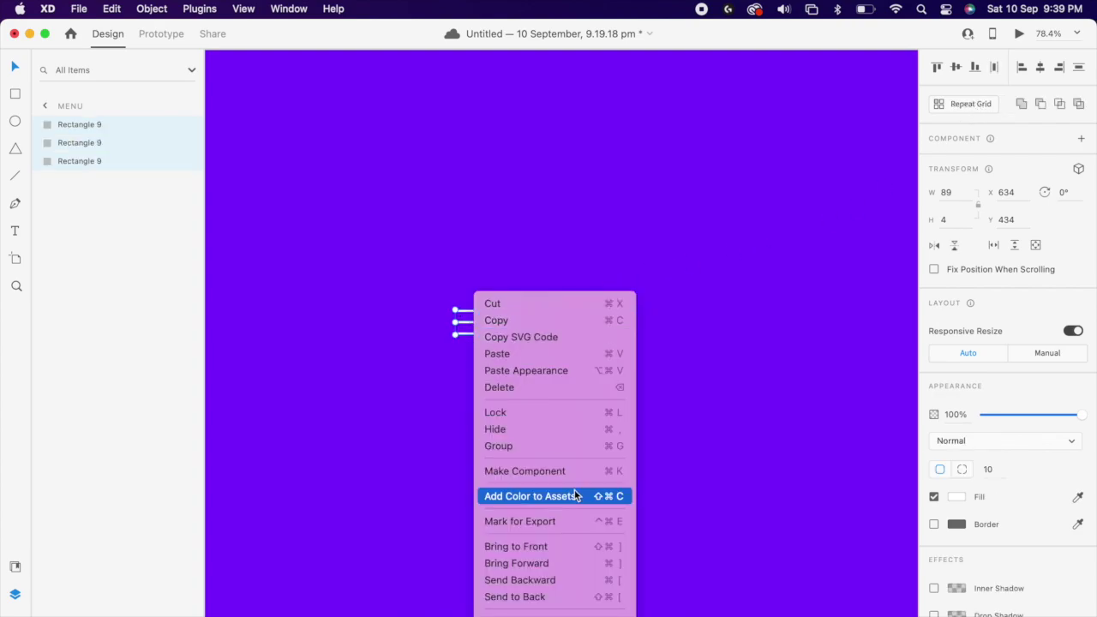
pyautogui.click(539, 447)
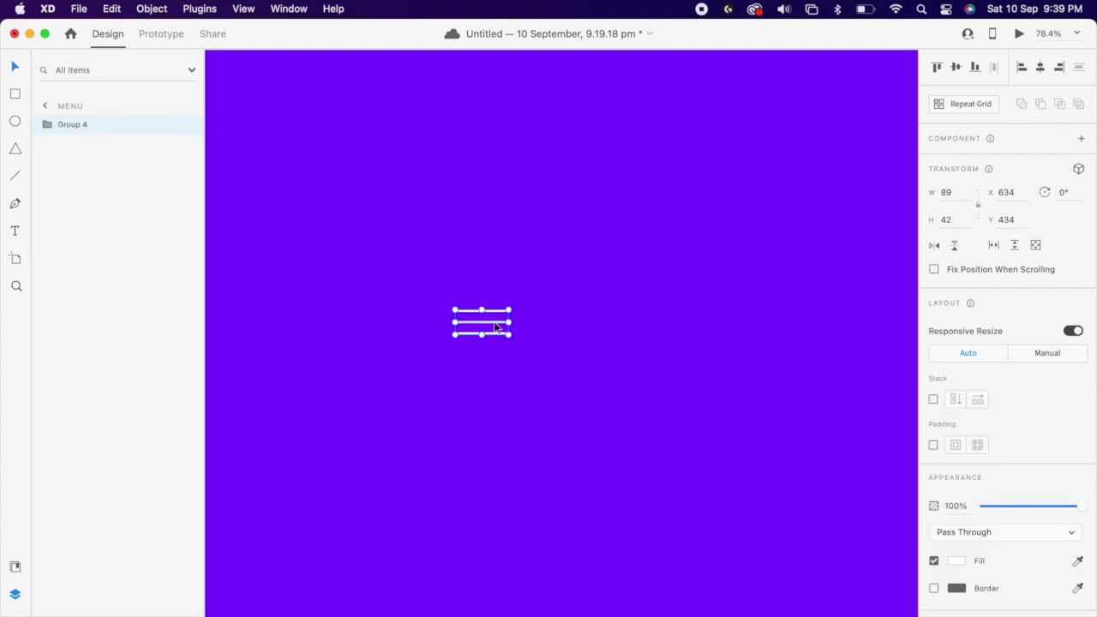
pyautogui.rightClick(495, 322)
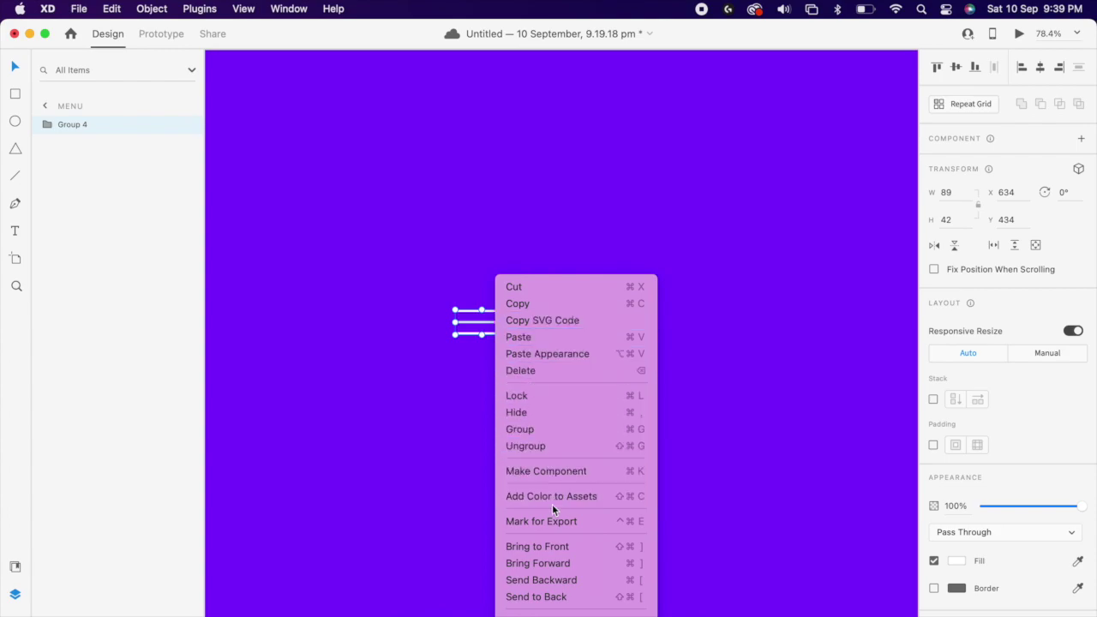
pyautogui.click(571, 477)
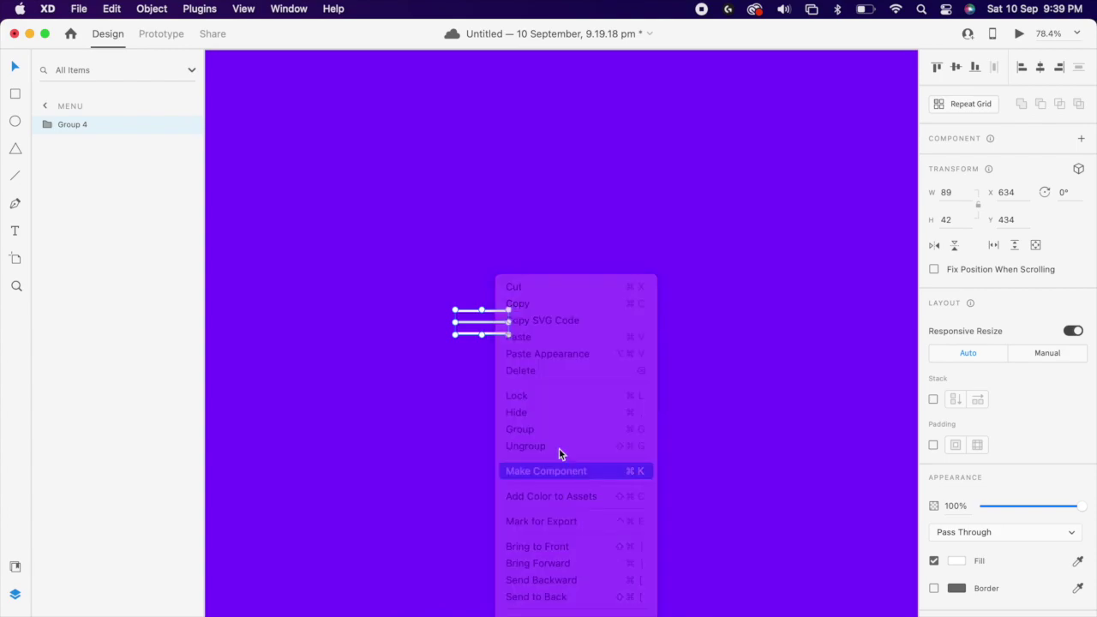
pyautogui.click(583, 363)
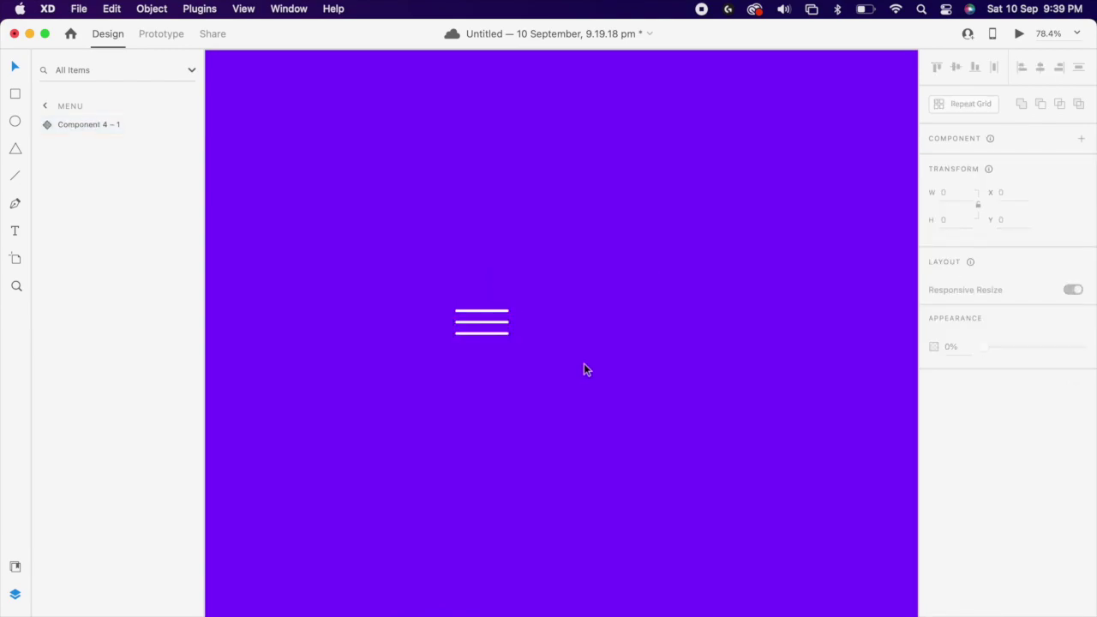
pyautogui.click(480, 321)
# - Add a new component state named State 2
pyautogui.click(1079, 162)
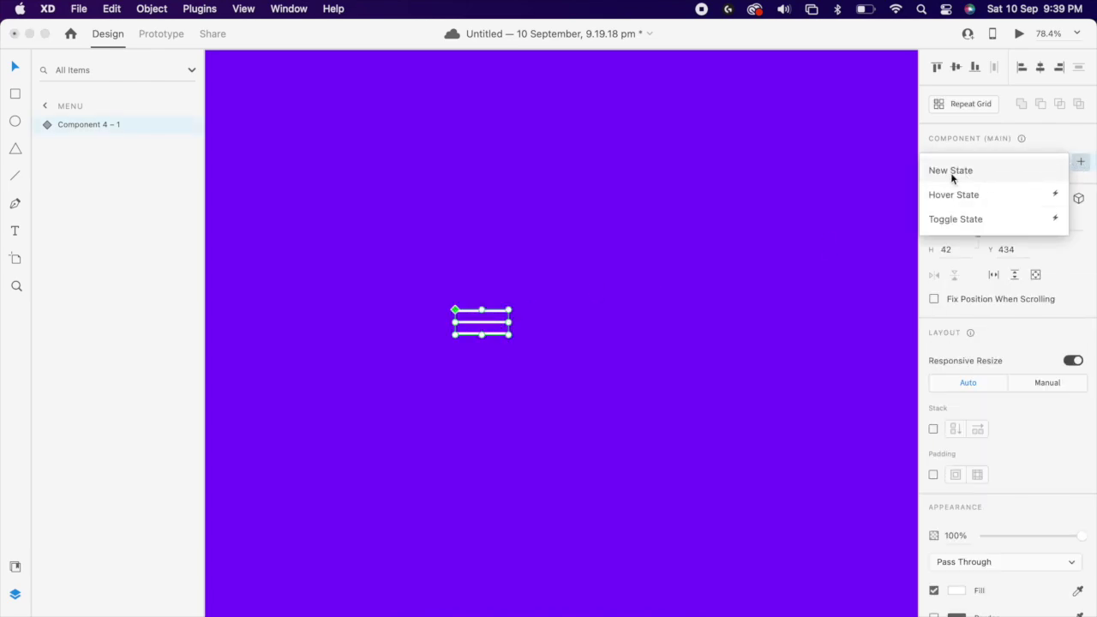
pyautogui.click(951, 171)
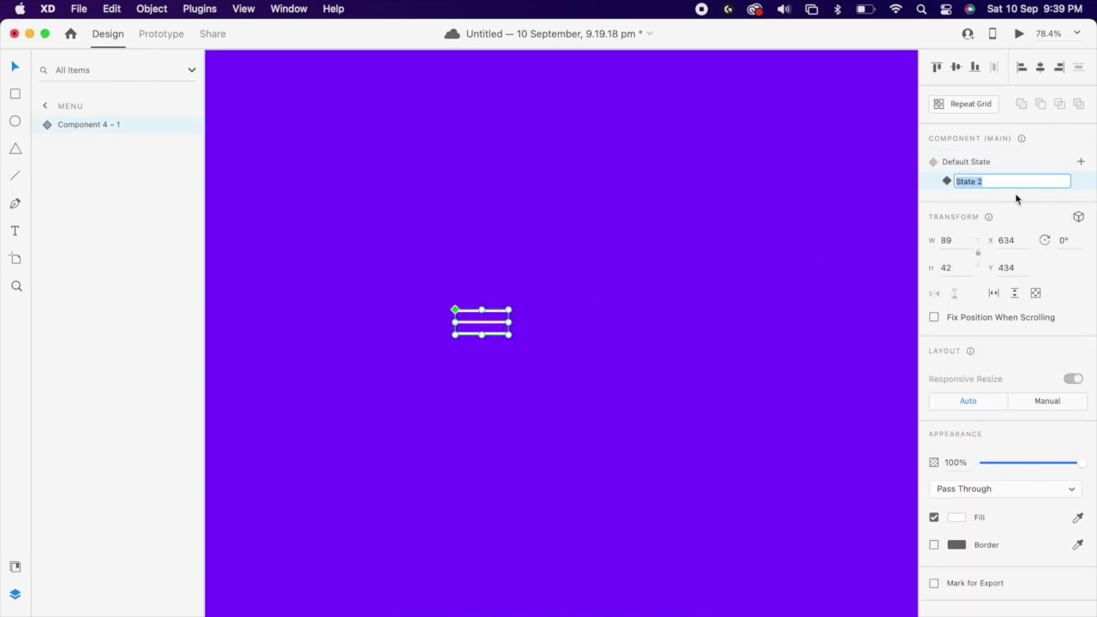
pyautogui.press('Return')
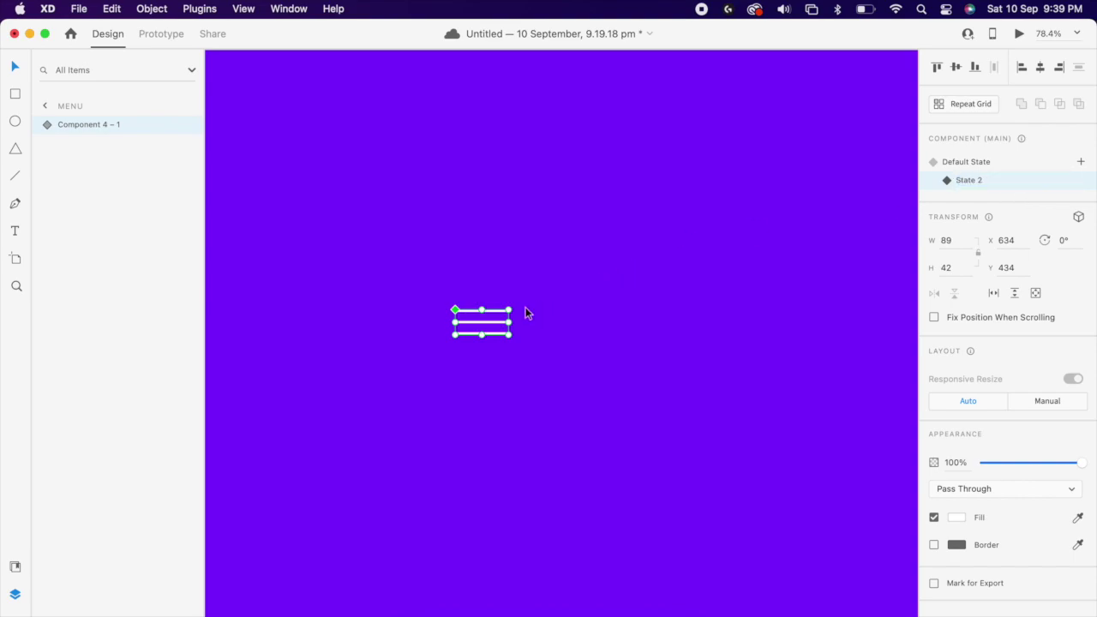
# - In State 2, shift the middle line right and stretch it much wider
pyautogui.doubleClick(497, 326)
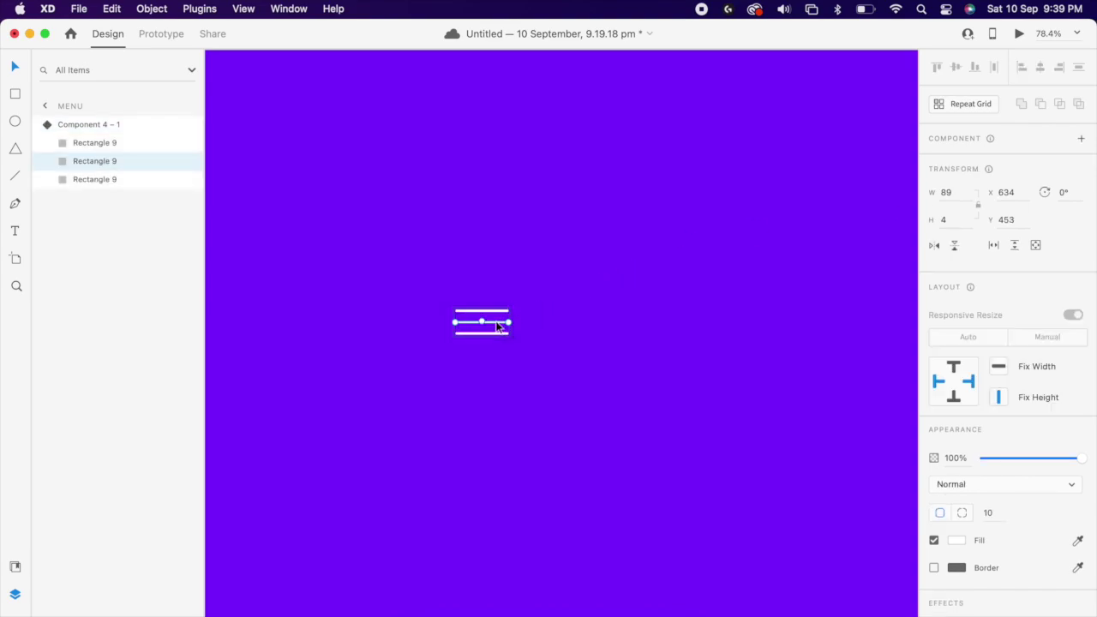
pyautogui.moveTo(497, 325); pyautogui.dragTo(591, 324)
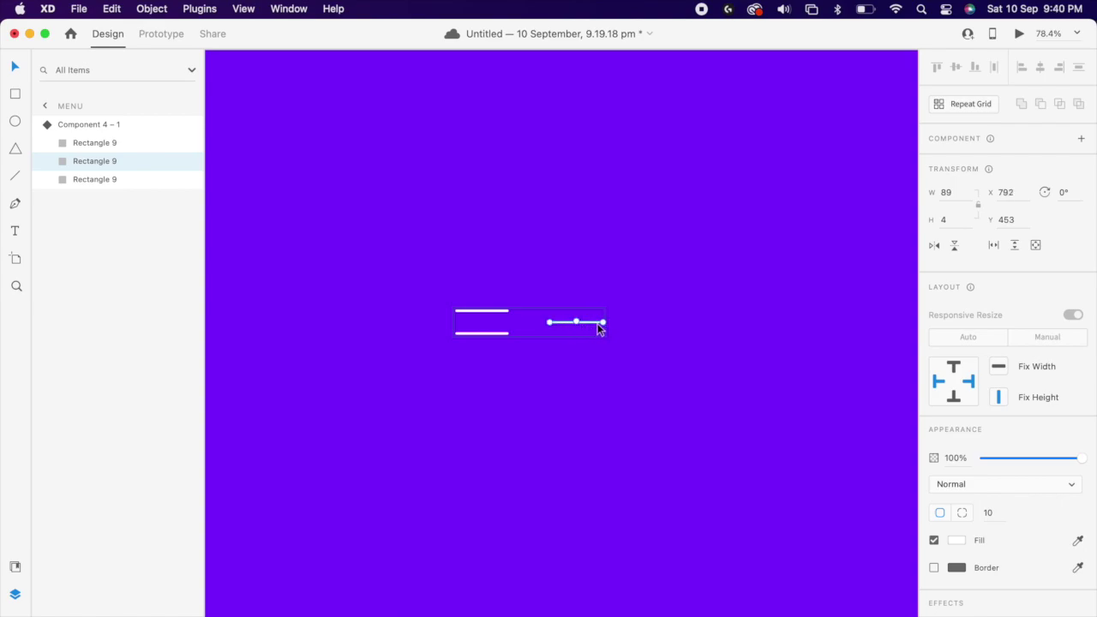
pyautogui.moveTo(603, 323); pyautogui.dragTo(736, 320)
pyautogui.moveTo(665, 324); pyautogui.dragTo(641, 327)
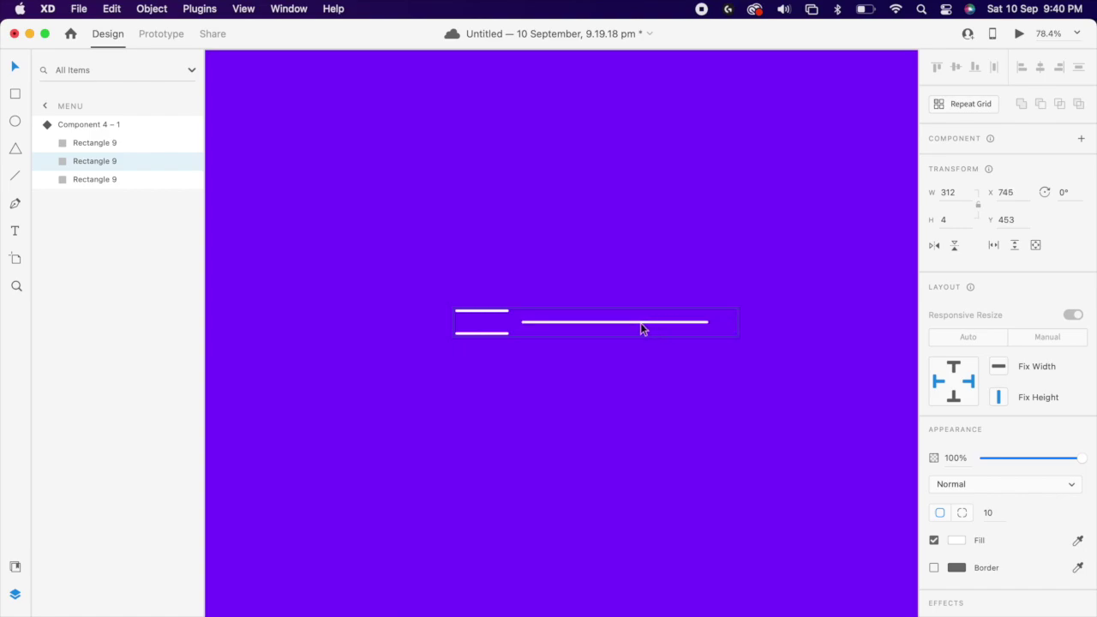
pyautogui.click(699, 407)
pyautogui.click(605, 323)
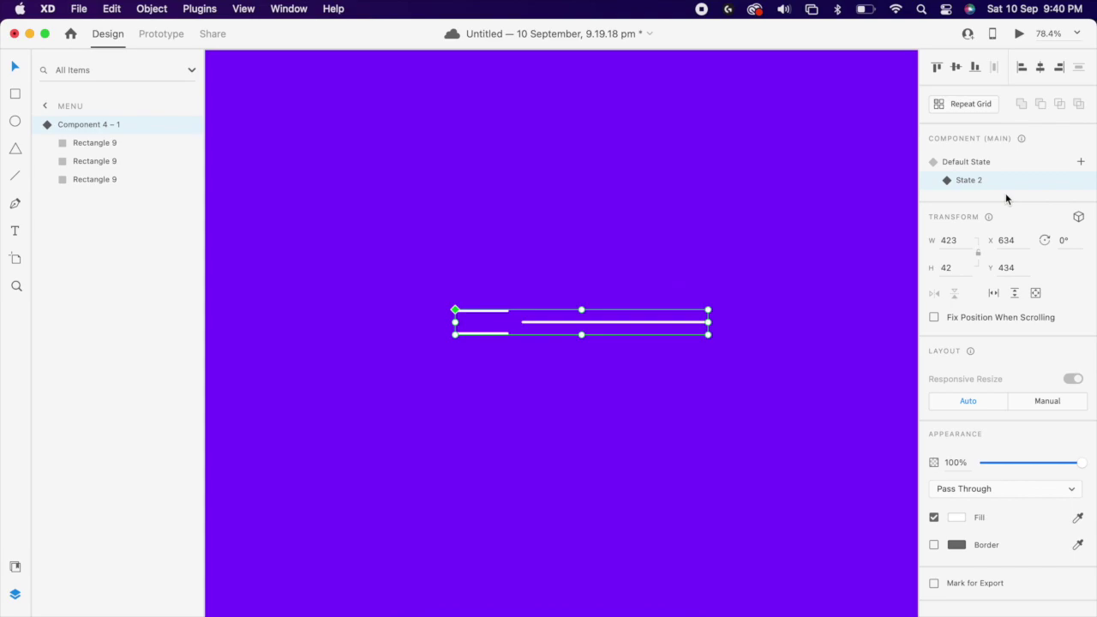
# - Add a new component state named State 3
pyautogui.click(1079, 163)
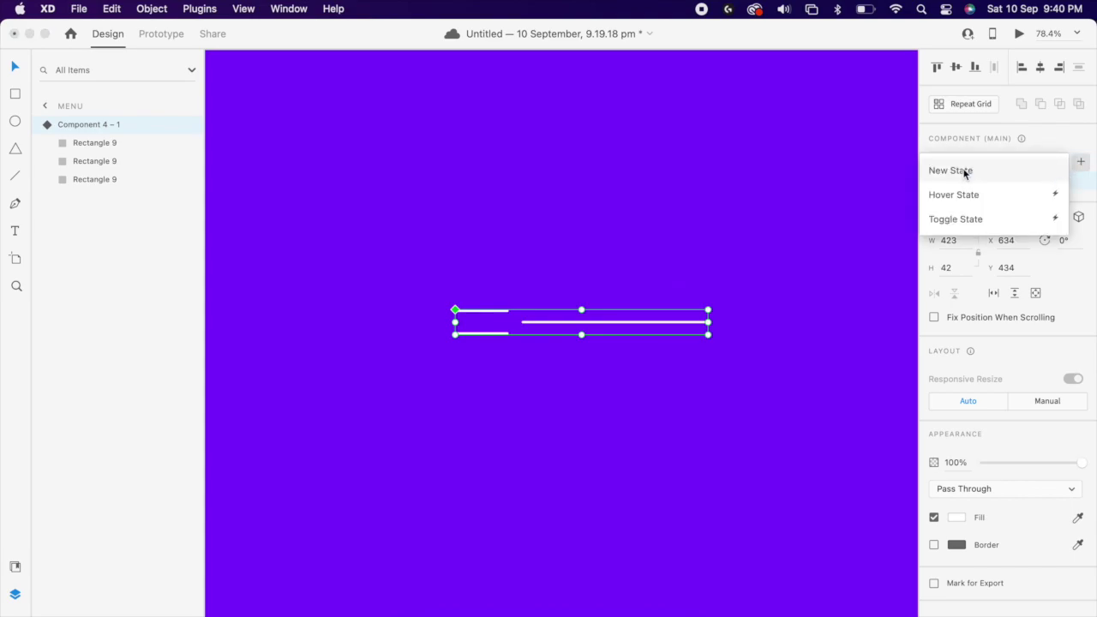
pyautogui.click(990, 172)
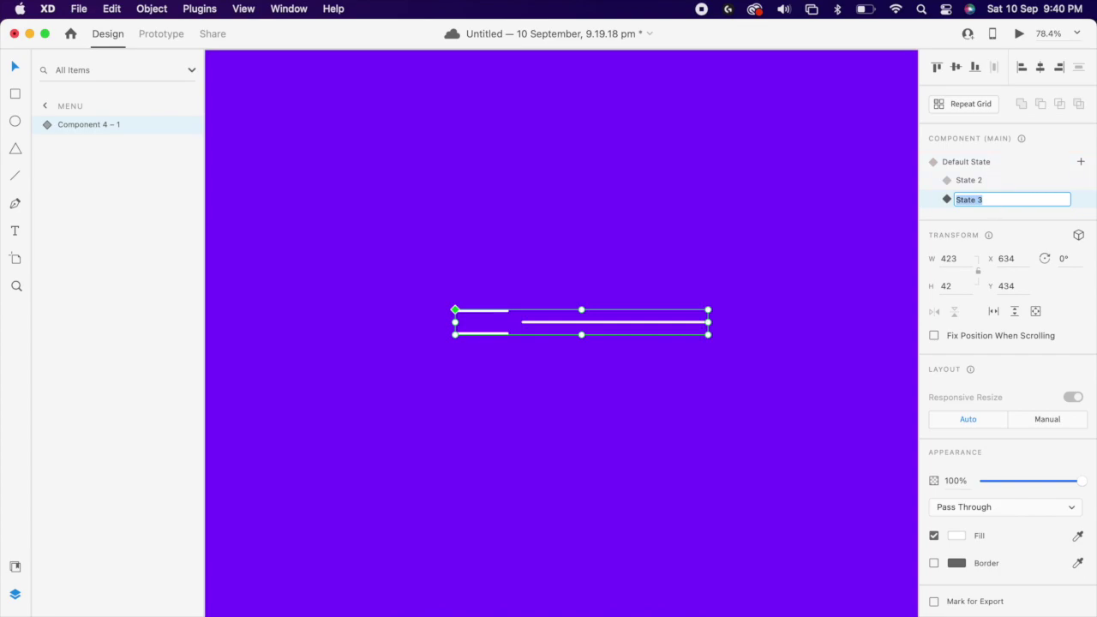
pyautogui.press('Return')
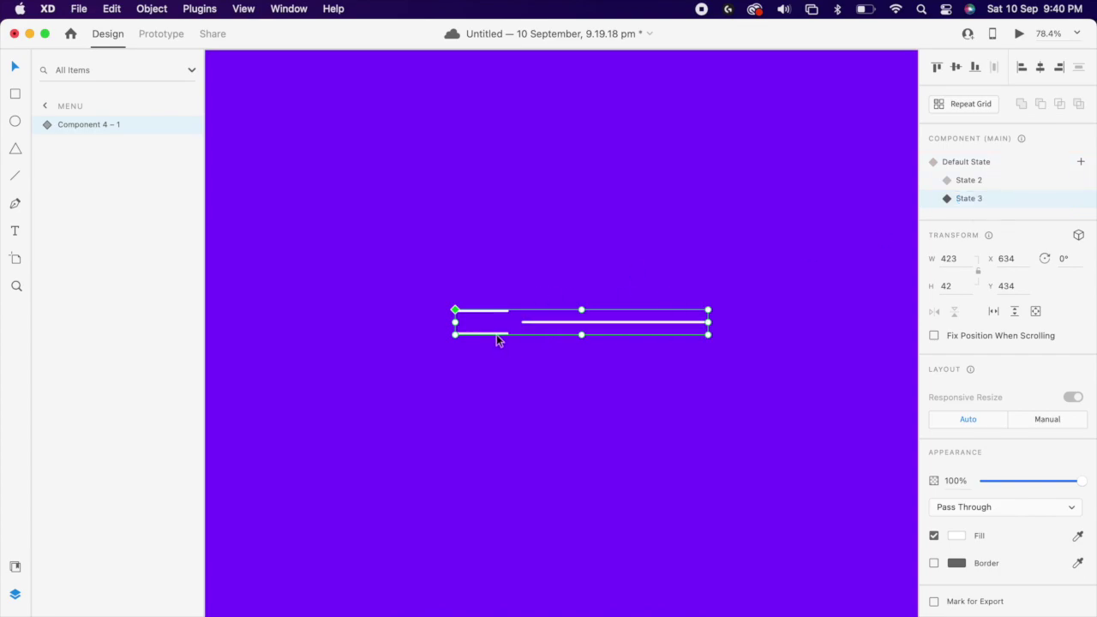
# - Rotate the top and bottom lines into an X aligned beside the long line
pyautogui.doubleClick(497, 334)
pyautogui.scroll(5, 505, 335)
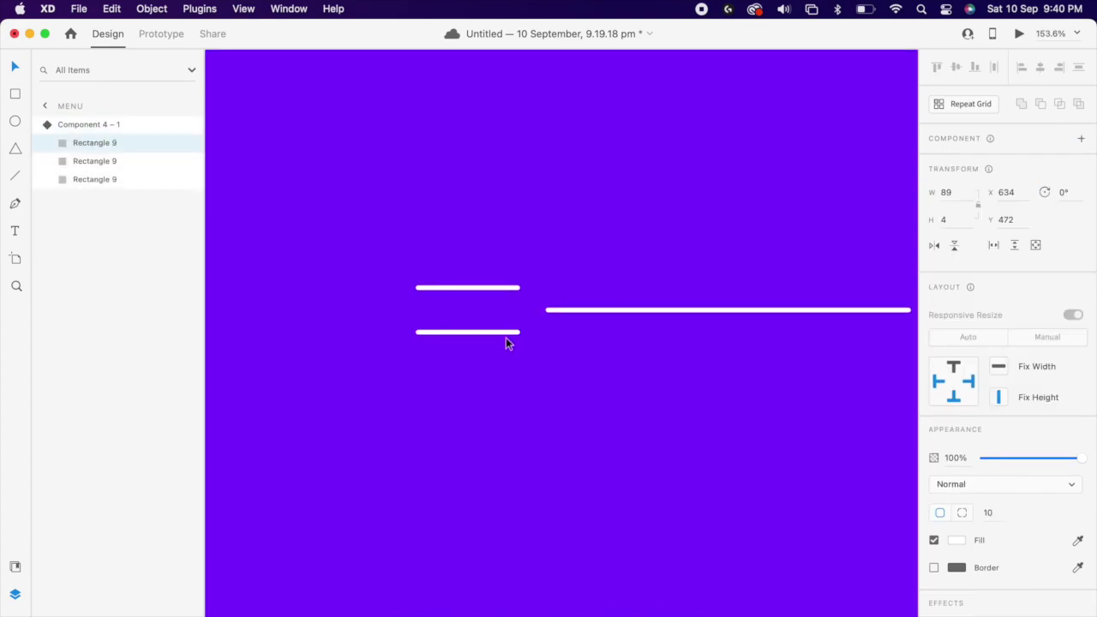
pyautogui.moveTo(524, 332); pyautogui.dragTo(467, 353)
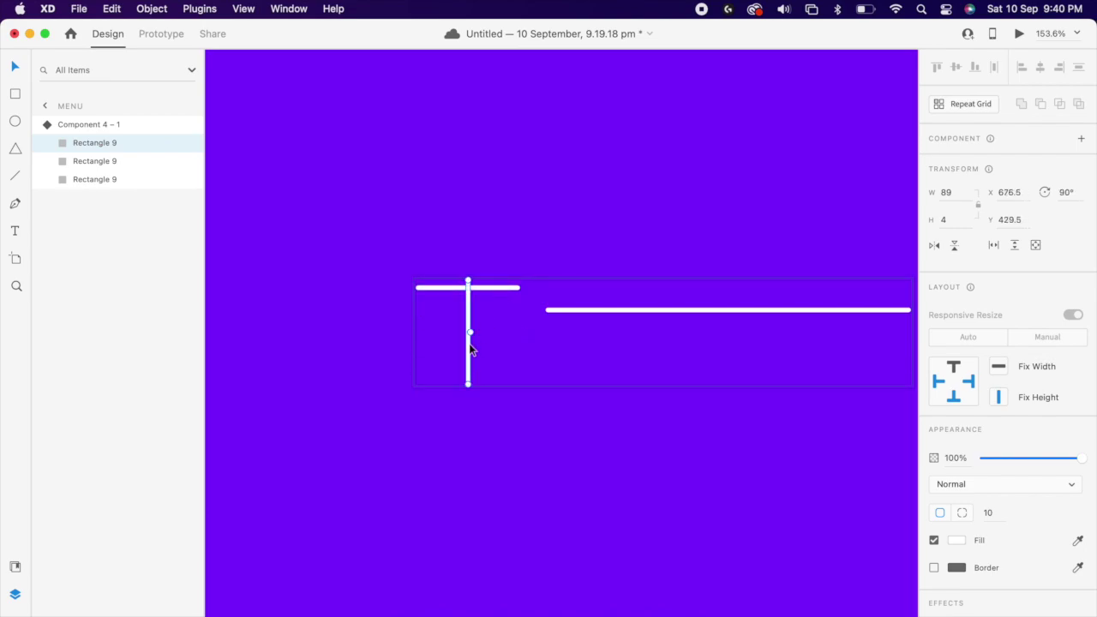
pyautogui.moveTo(469, 361); pyautogui.dragTo(471, 319)
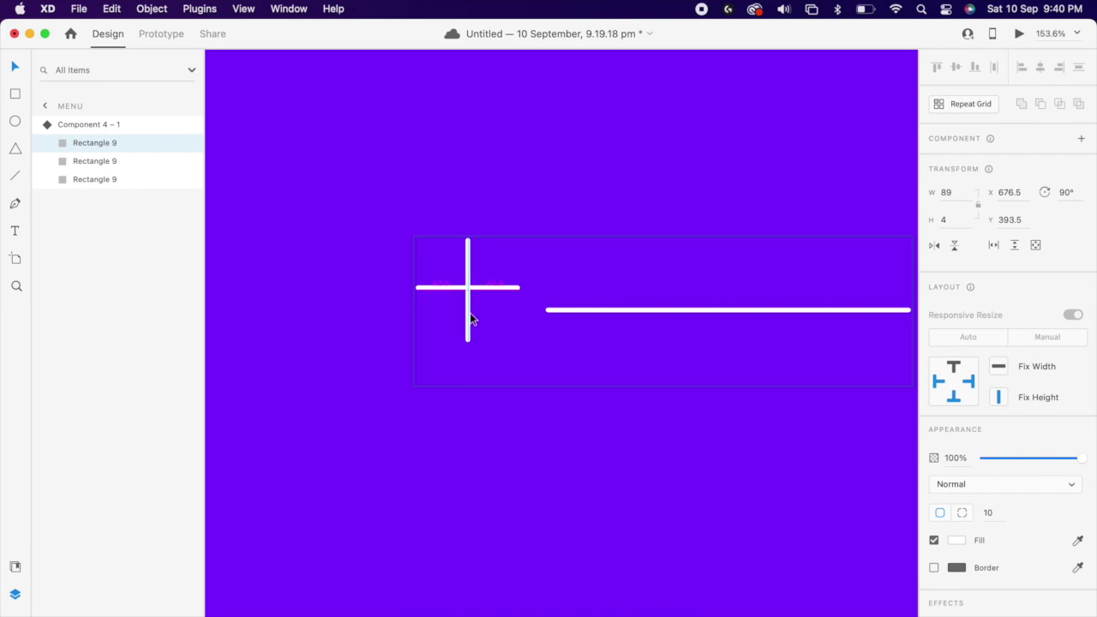
pyautogui.keyDown('shift'); pyautogui.click(510, 289); pyautogui.keyUp('shift')
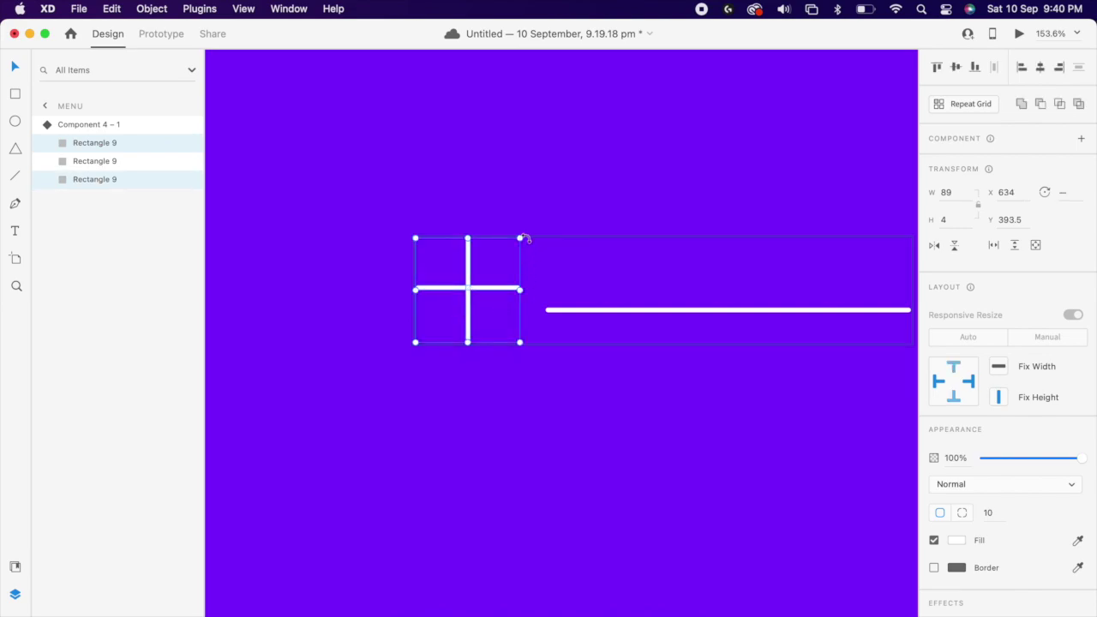
pyautogui.moveTo(528, 238); pyautogui.dragTo(518, 292)
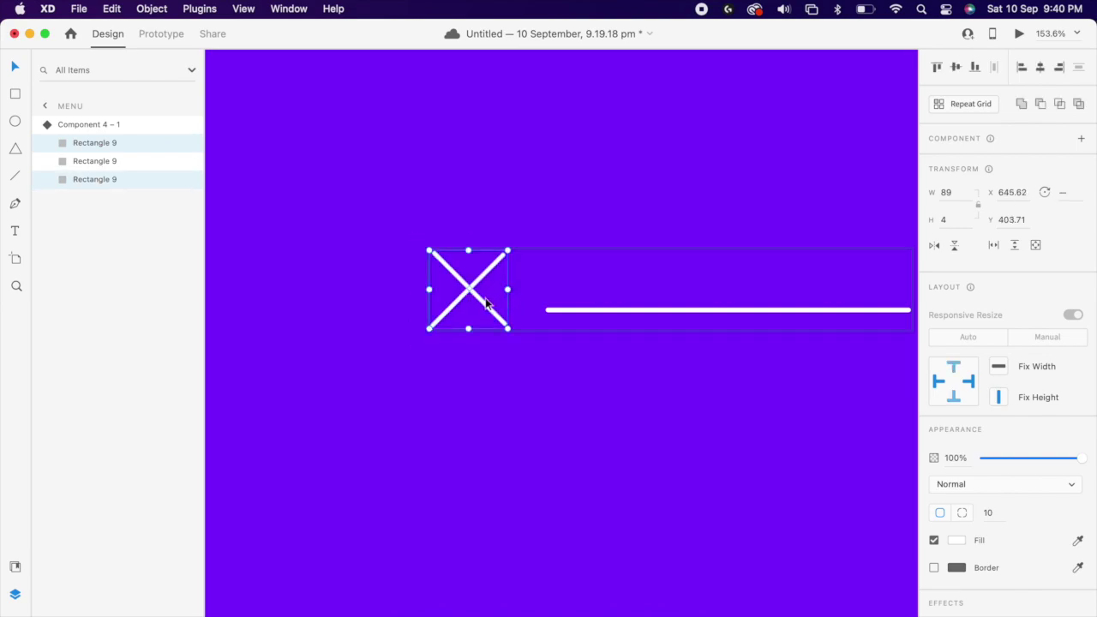
pyautogui.moveTo(481, 285); pyautogui.dragTo(480, 304)
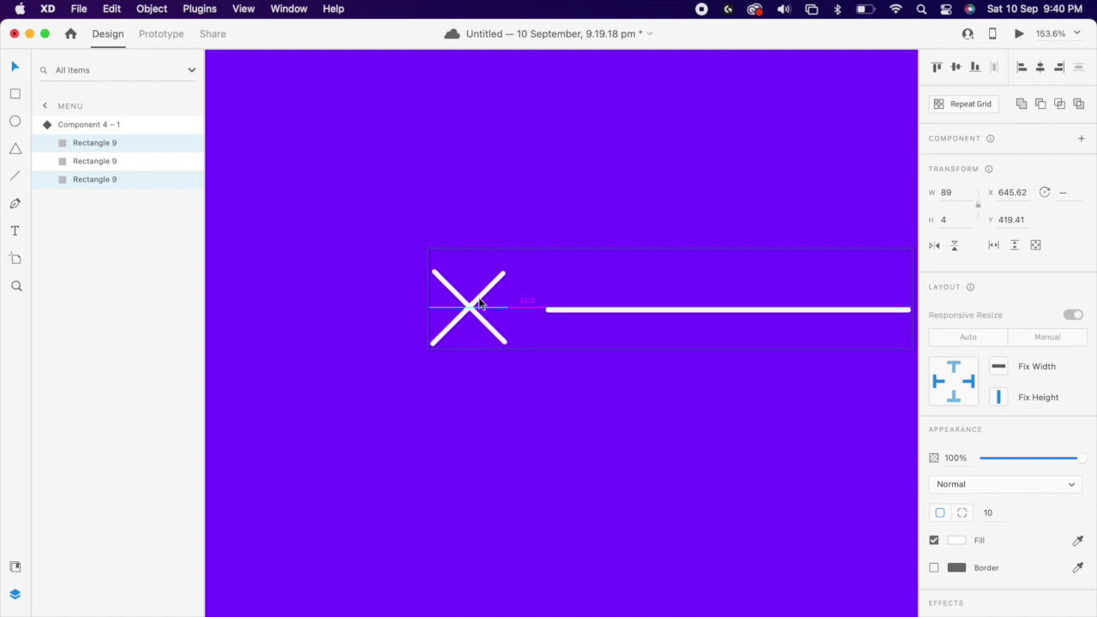
pyautogui.click(575, 364)
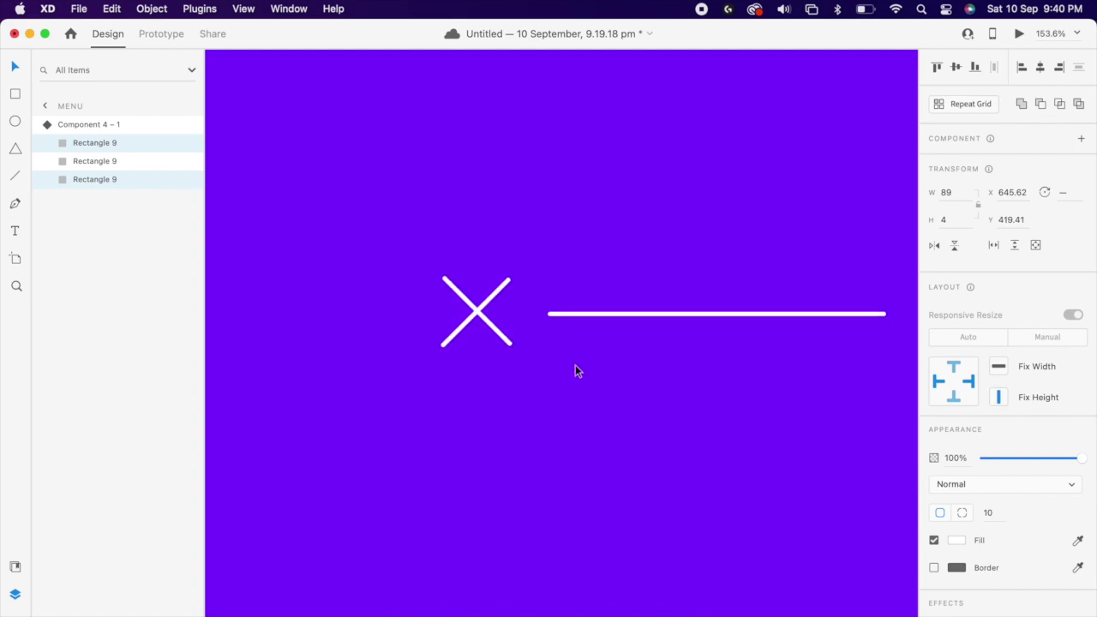
pyautogui.scroll(-5, 575, 364)
pyautogui.click(600, 354)
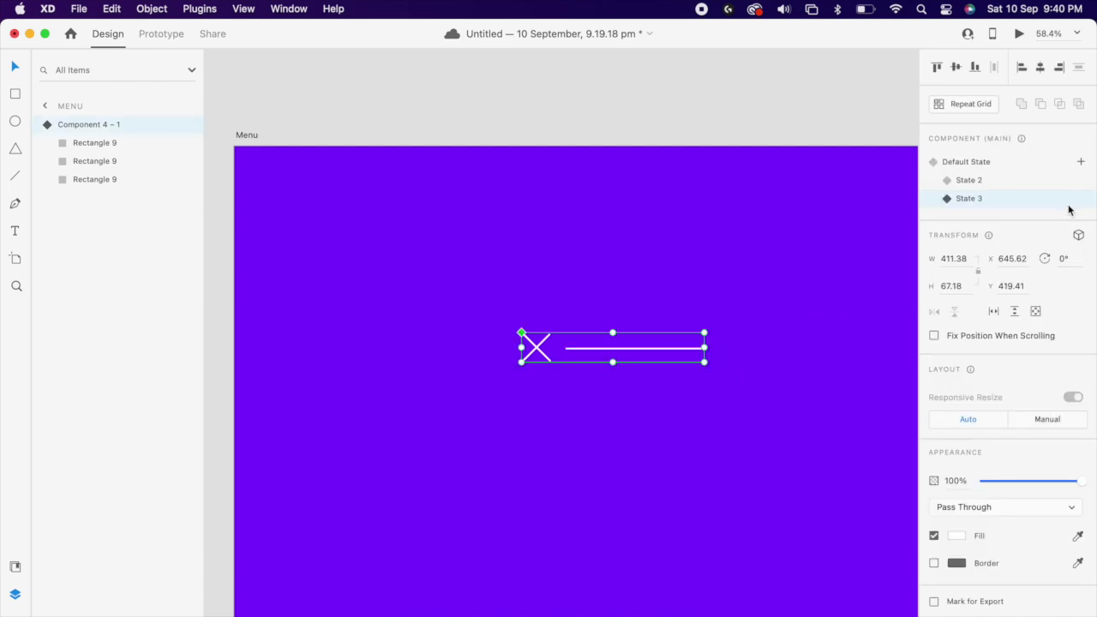
# - Add a new component state named State 4
pyautogui.click(1081, 162)
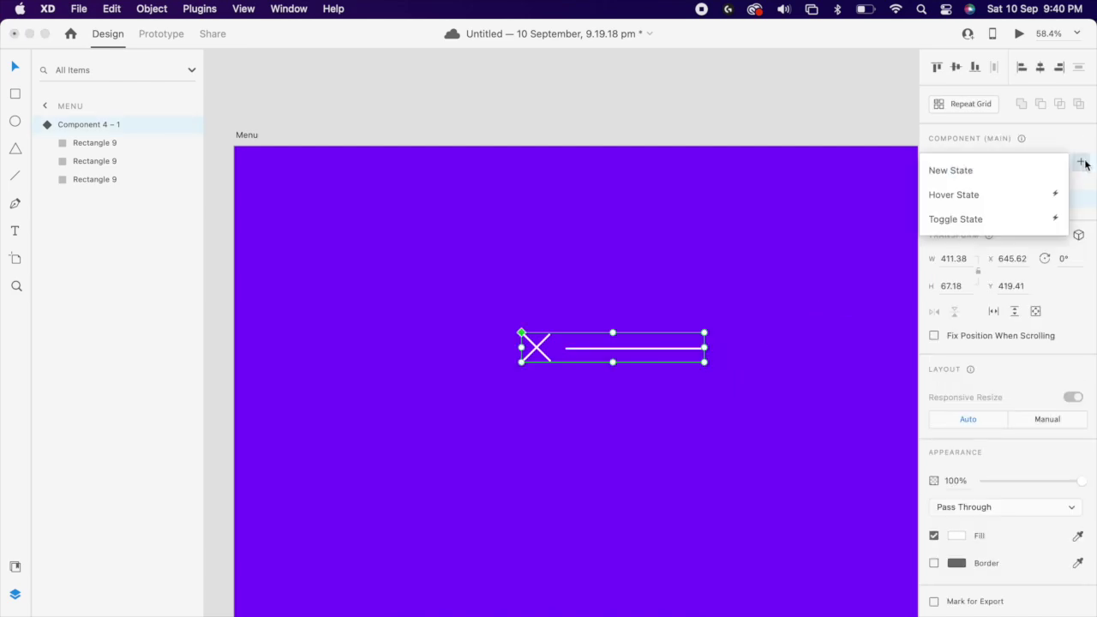
pyautogui.click(994, 175)
pyautogui.press('Return')
# - Stretch the long line down into a tall white panel beside the X
pyautogui.scroll(-3, 628, 340)
pyautogui.hscroll(1, 629, 340)
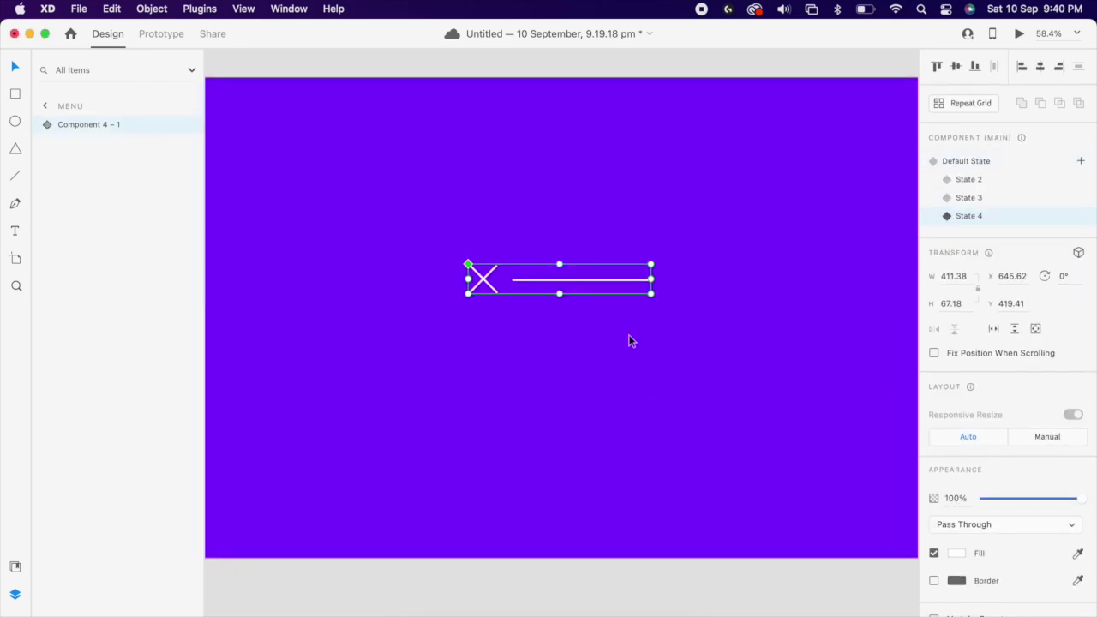
pyautogui.doubleClick(597, 279)
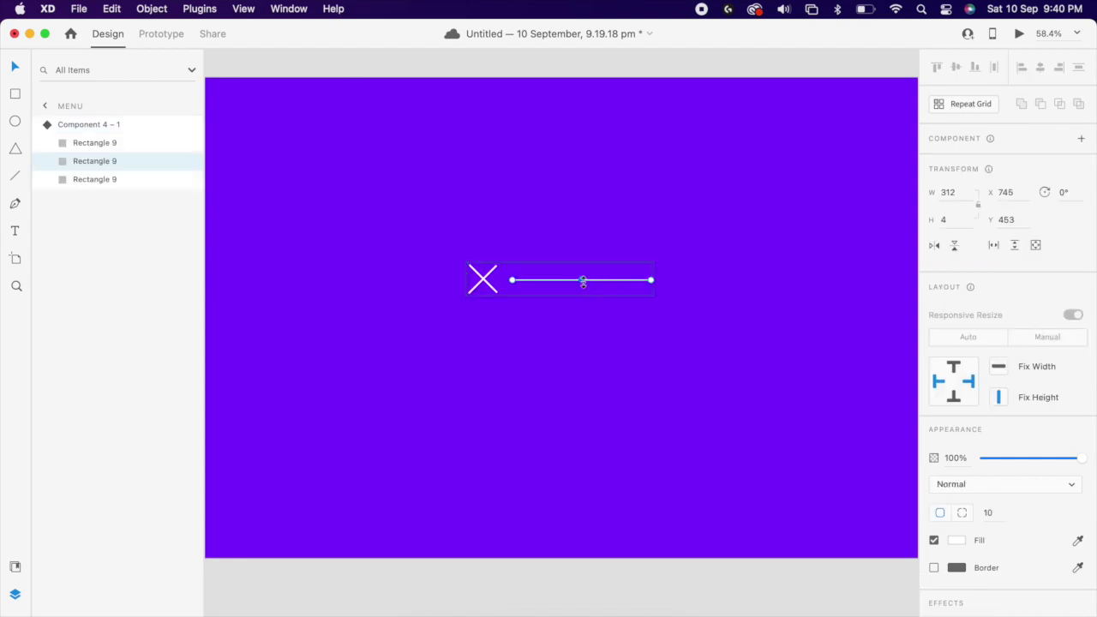
pyautogui.moveTo(582, 281)
pyautogui.mouseDown()
pyautogui.moveTo(584, 479)
pyautogui.moveTo(589, 443)
pyautogui.mouseUp()
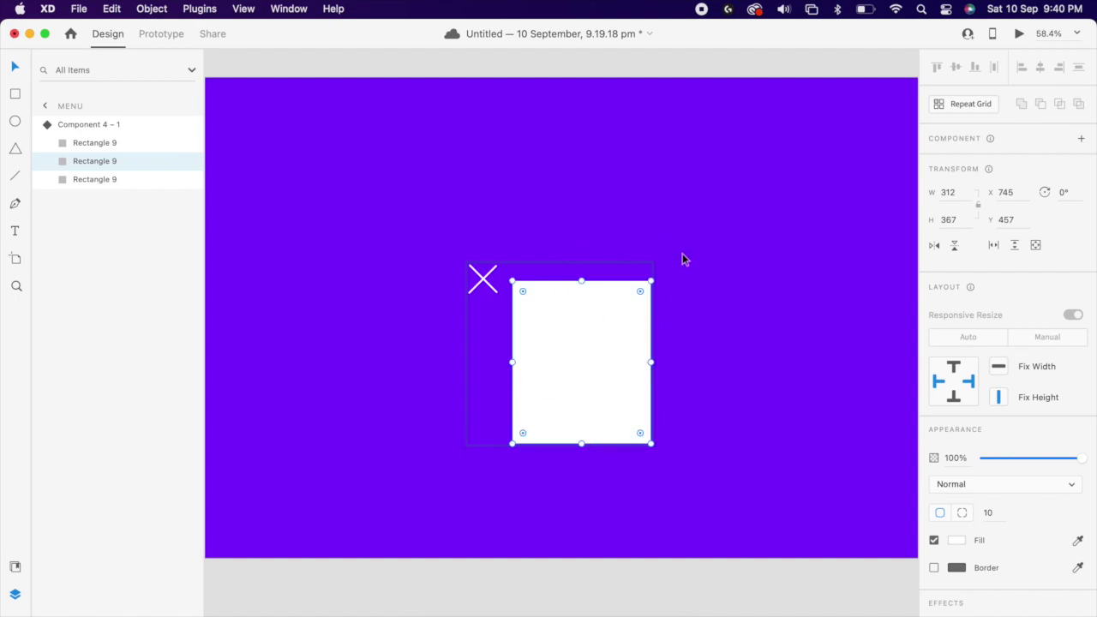
pyautogui.click(681, 253)
pyautogui.click(589, 307)
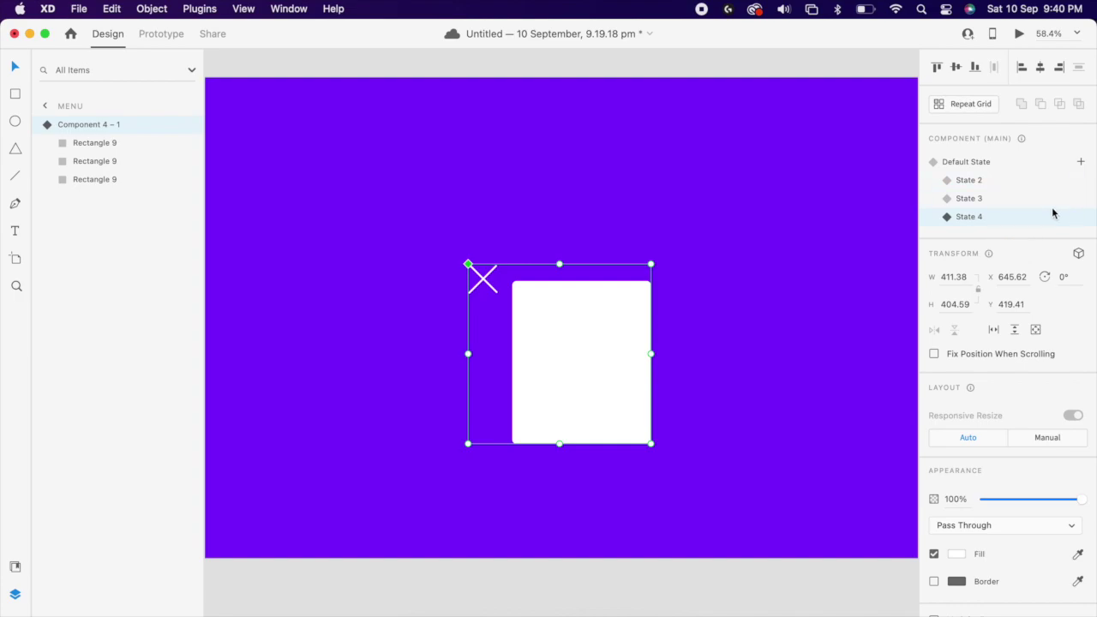
# - Add State 5 and start a text label inside the white panel
pyautogui.click(1081, 162)
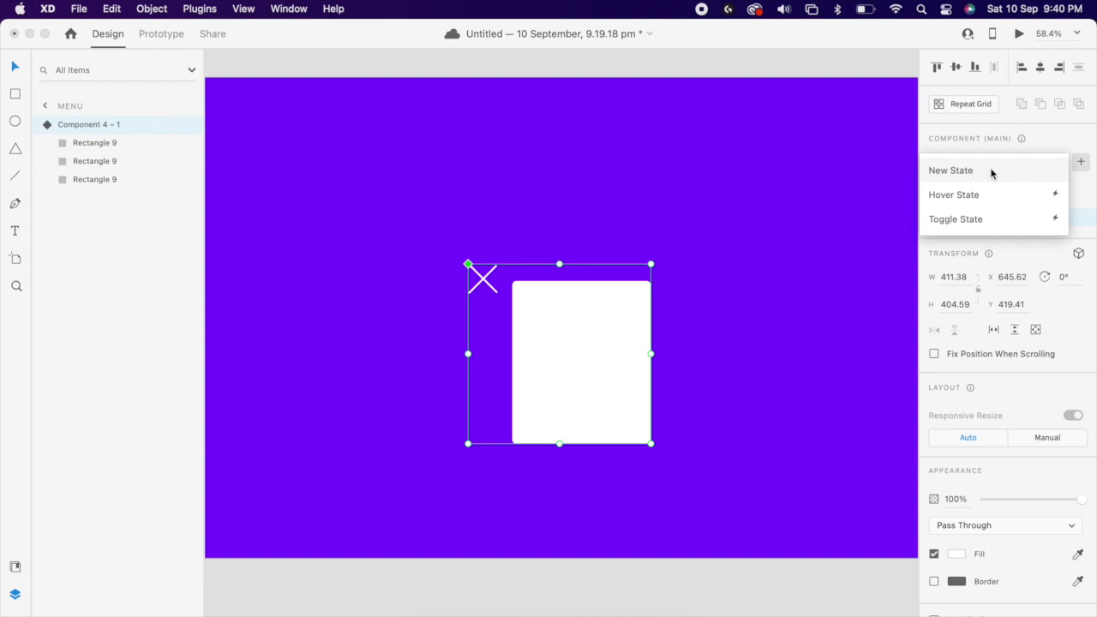
pyautogui.click(1013, 172)
pyautogui.press('Return')
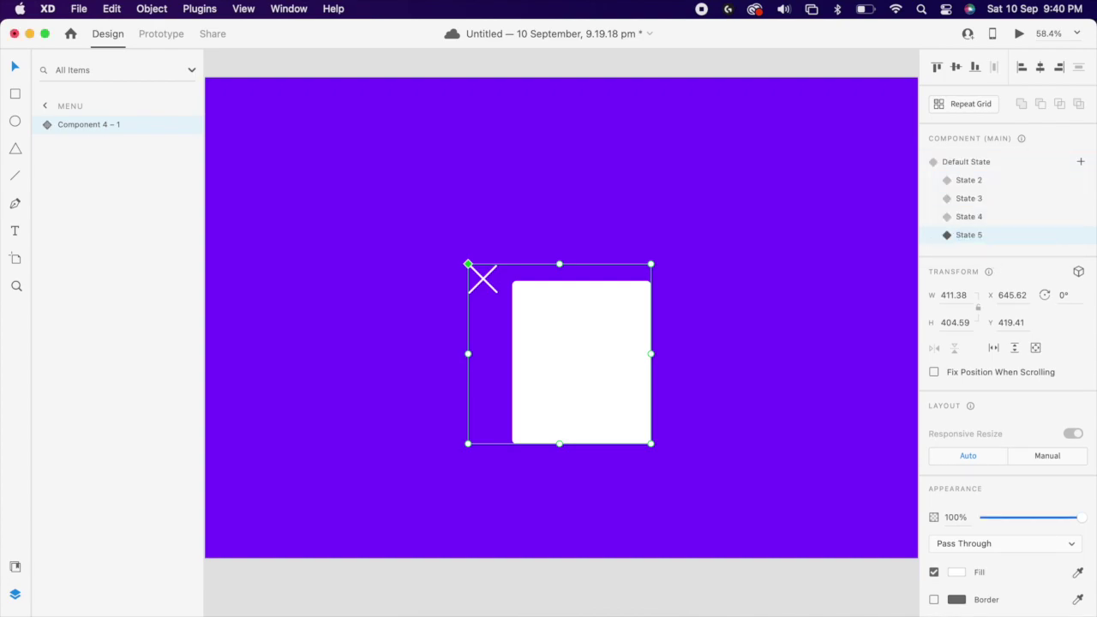
pyautogui.scroll(5, 565, 313)
pyautogui.press('t')
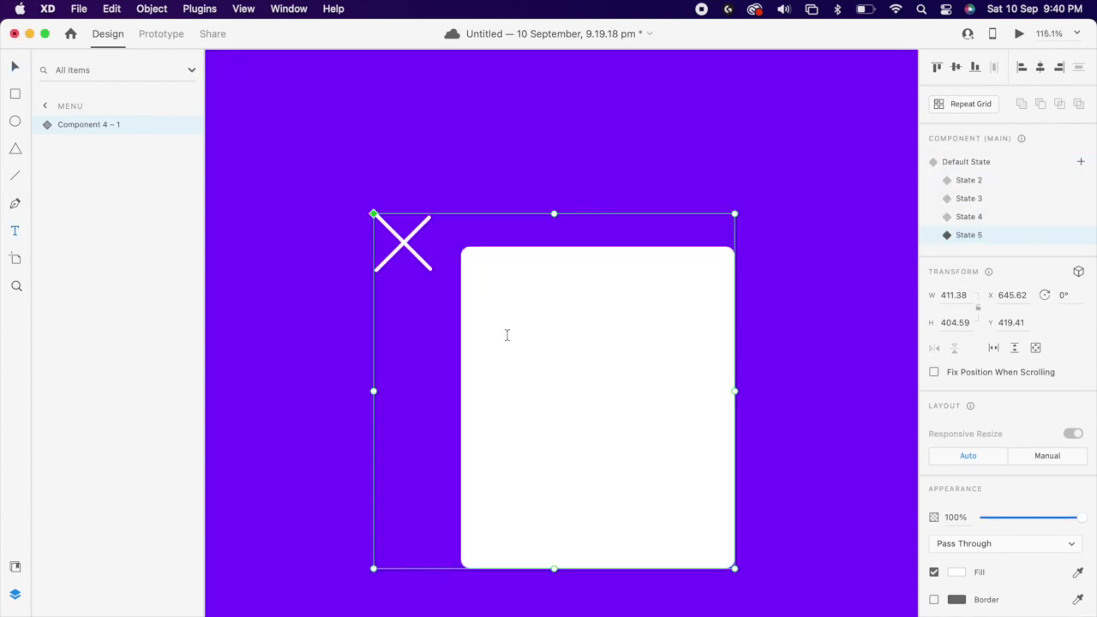
pyautogui.click(520, 328)
# - Type a 'Home' label at size 35, Medium weight, positioned high in the panel
pyautogui.write('h')
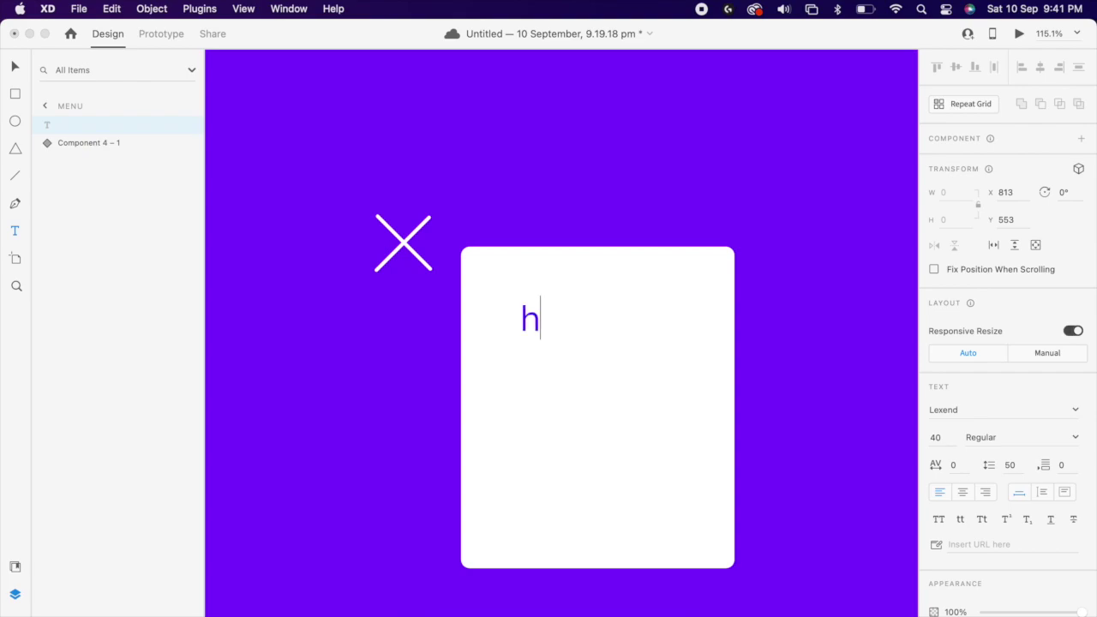
pyautogui.write('ome')
pyautogui.press('Escape')
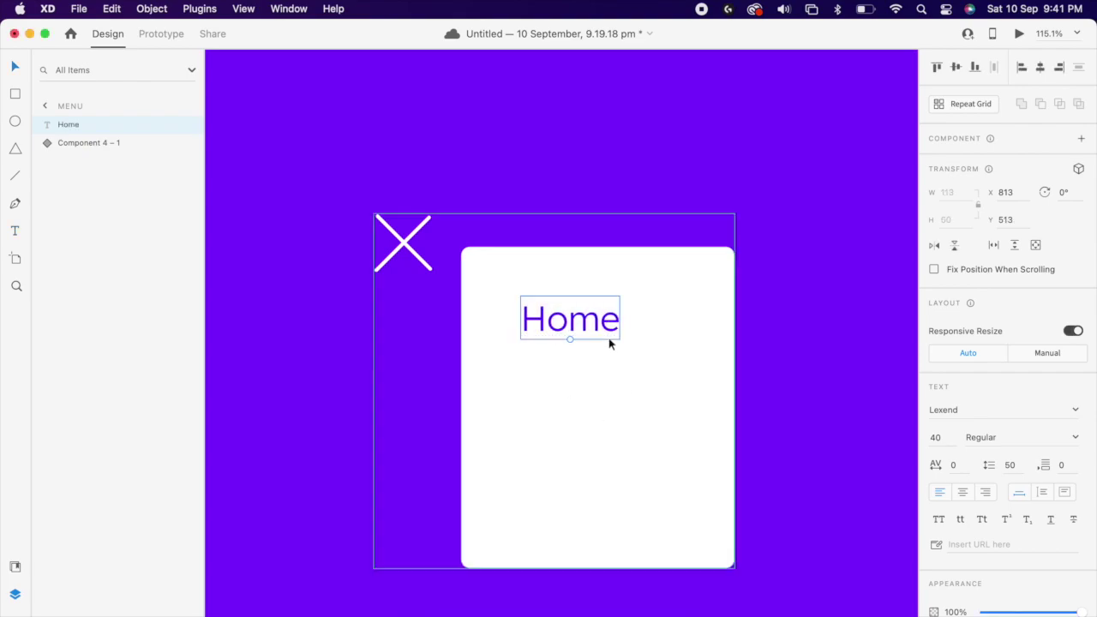
pyautogui.click(934, 437)
pyautogui.write('35')
pyautogui.press('Return')
pyautogui.click(1020, 437)
pyautogui.click(984, 491)
pyautogui.moveTo(597, 327)
pyautogui.mouseDown()
pyautogui.moveTo(583, 297)
pyautogui.moveTo(580, 413)
pyautogui.moveTo(597, 474)
pyautogui.moveTo(582, 487)
pyautogui.mouseUp()
# - Add 'About', 'Services' and 'Contact us' labels below Home
pyautogui.write('about')
pyautogui.doubleClick(579, 413)
pyautogui.write('services')
pyautogui.press('Escape')
pyautogui.write('contact us')
pyautogui.press('Escape')
# - Distribute the four menu labels evenly from top to bottom
pyautogui.keyDown('shift'); pyautogui.click(623, 408); pyautogui.keyUp('shift')
pyautogui.press('super+a')
pyautogui.click(1079, 67)
pyautogui.click(773, 419)
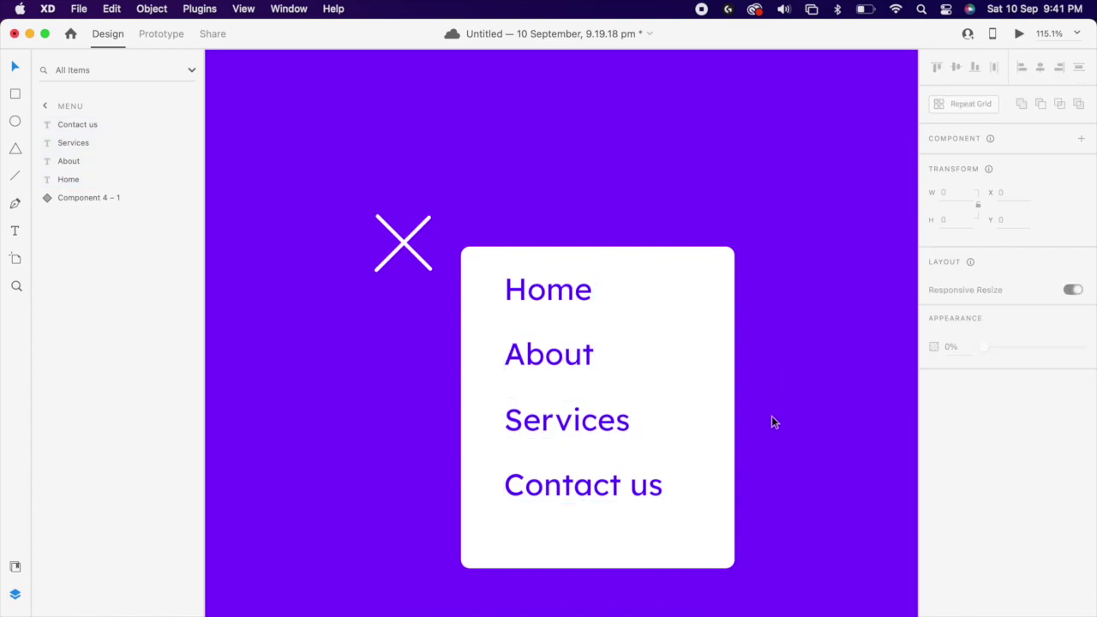
pyautogui.click(15, 93)
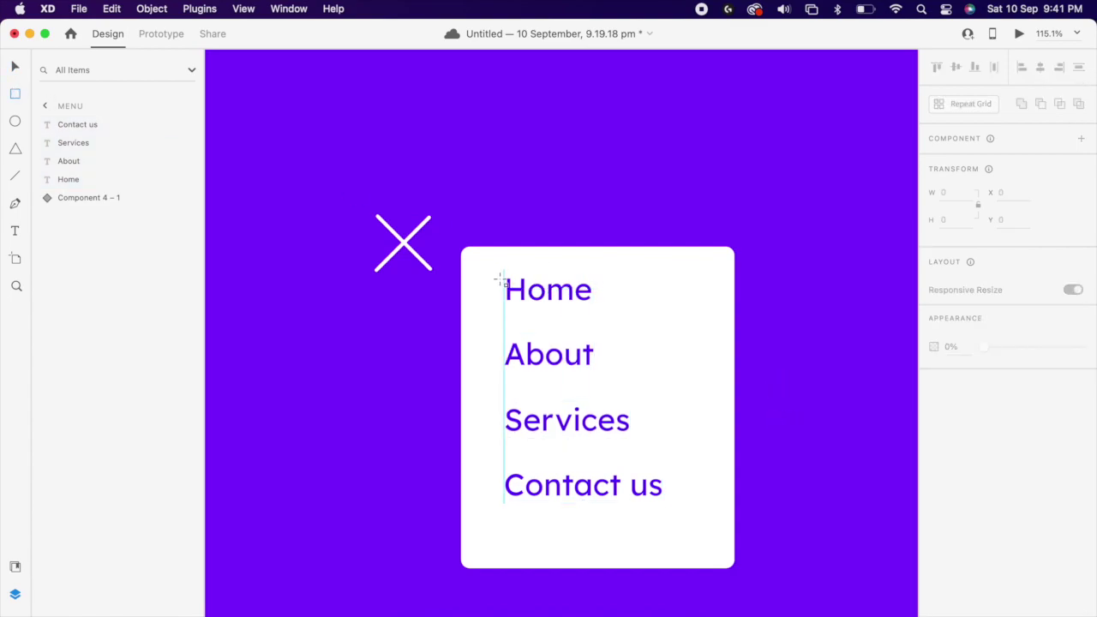
# - Draw a rectangle over Home and repeat it into four widely spaced rows covering the labels
pyautogui.moveTo(493, 270)
pyautogui.mouseDown()
pyautogui.moveTo(597, 311)
pyautogui.moveTo(662, 307)
pyautogui.mouseUp()
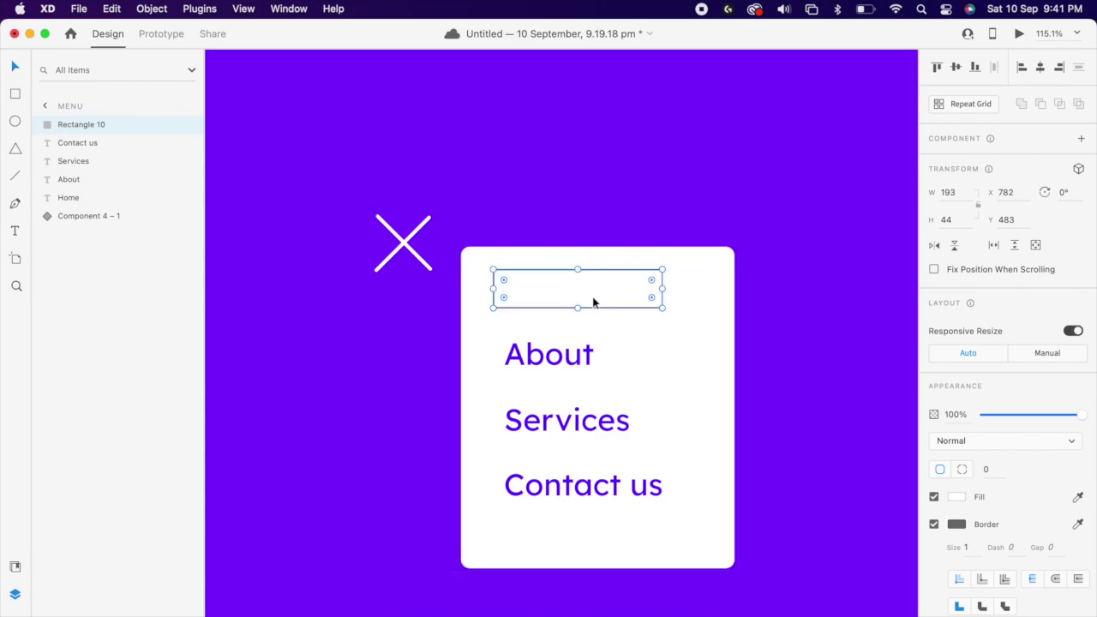
pyautogui.click(970, 104)
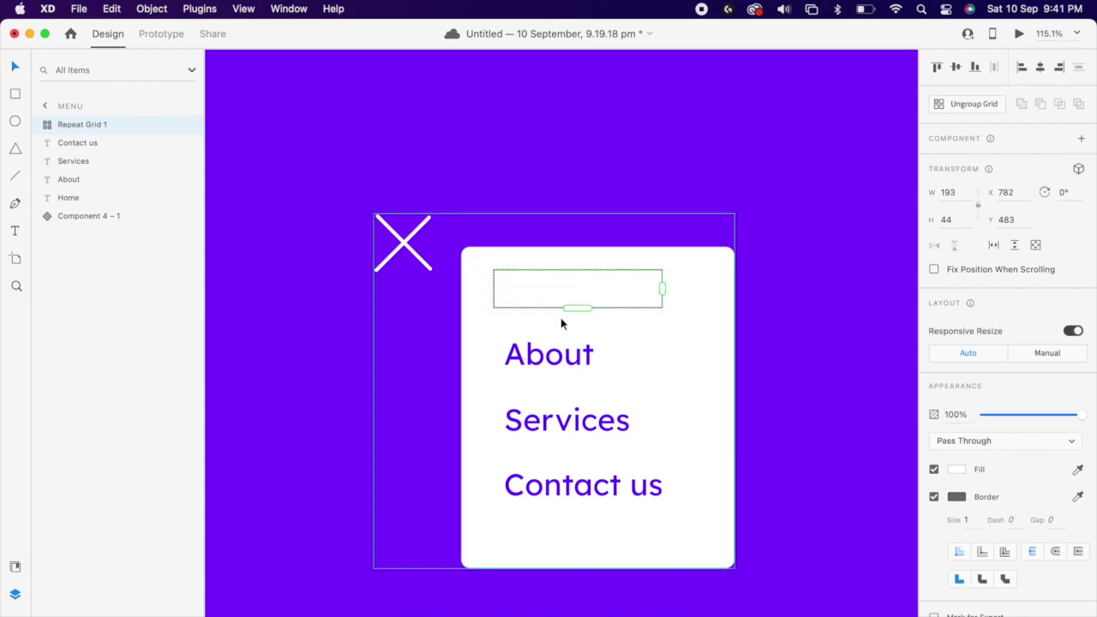
pyautogui.moveTo(578, 308)
pyautogui.mouseDown()
pyautogui.moveTo(589, 509)
pyautogui.moveTo(594, 478)
pyautogui.mouseUp()
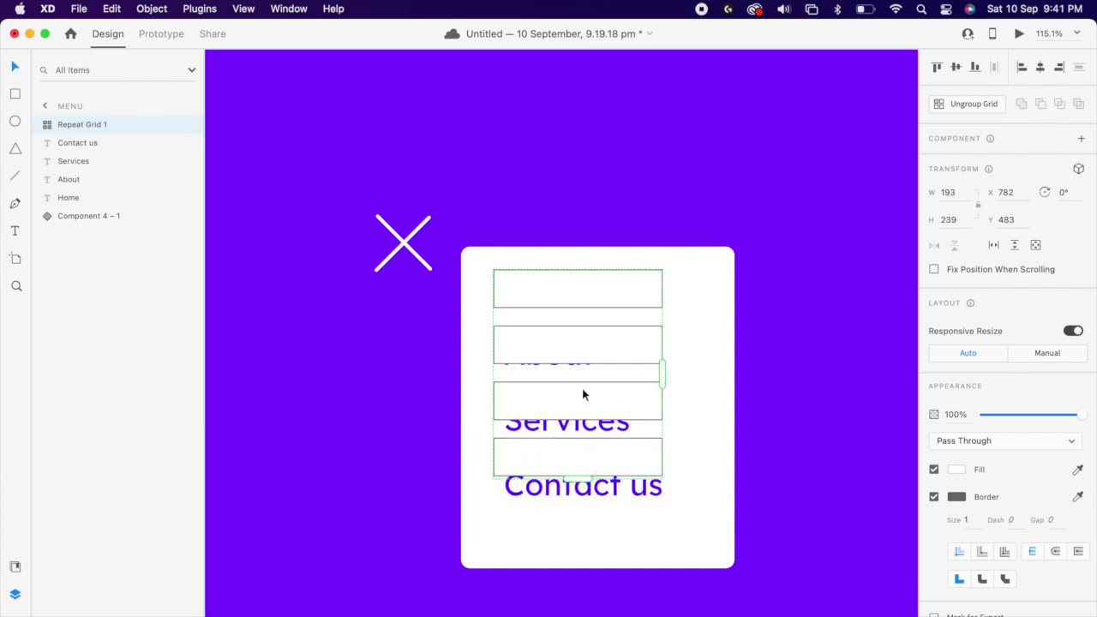
pyautogui.moveTo(579, 315); pyautogui.dragTo(580, 324)
# - Split the grid into separate rectangles and mask the Home label with the top one
pyautogui.click(969, 105)
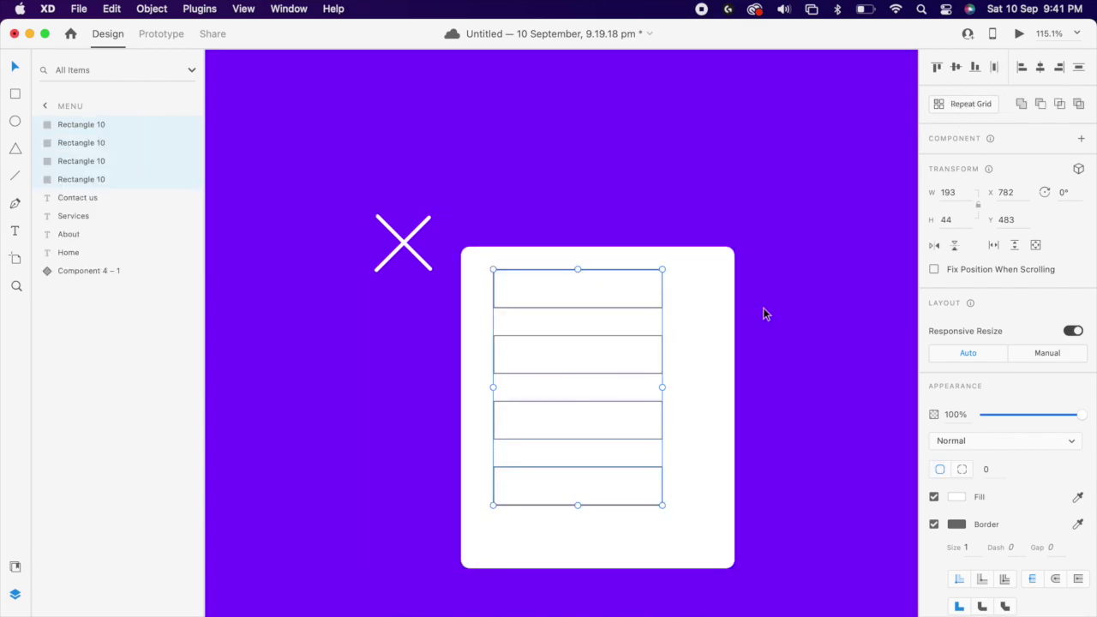
pyautogui.click(680, 308)
pyautogui.moveTo(616, 299)
pyautogui.mouseDown()
pyautogui.moveTo(618, 285)
pyautogui.moveTo(575, 300)
pyautogui.mouseUp()
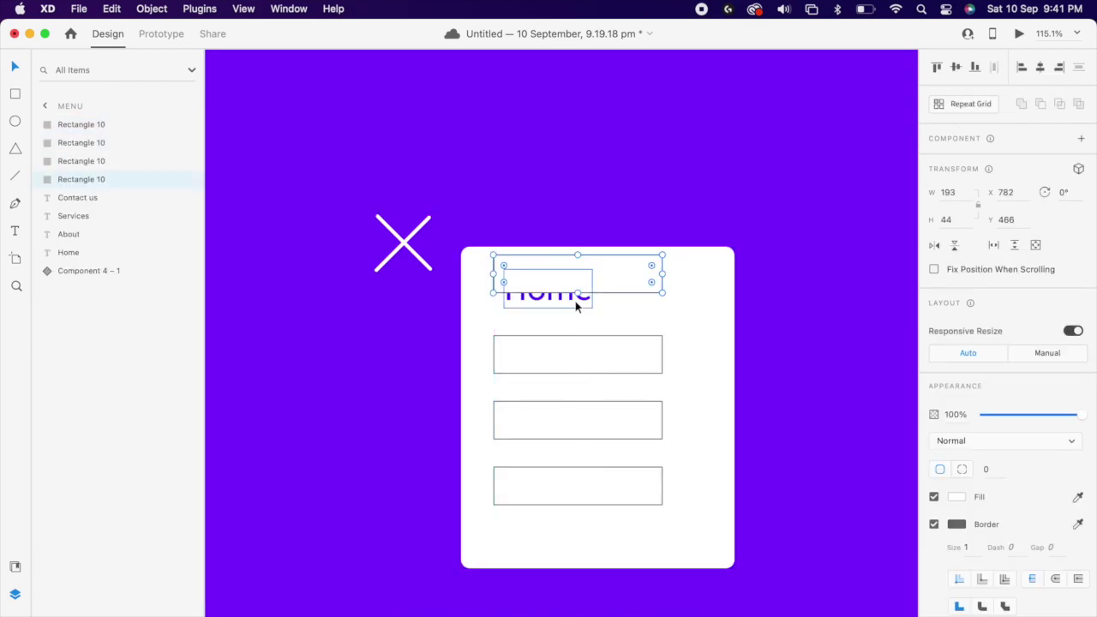
pyautogui.click(458, 297)
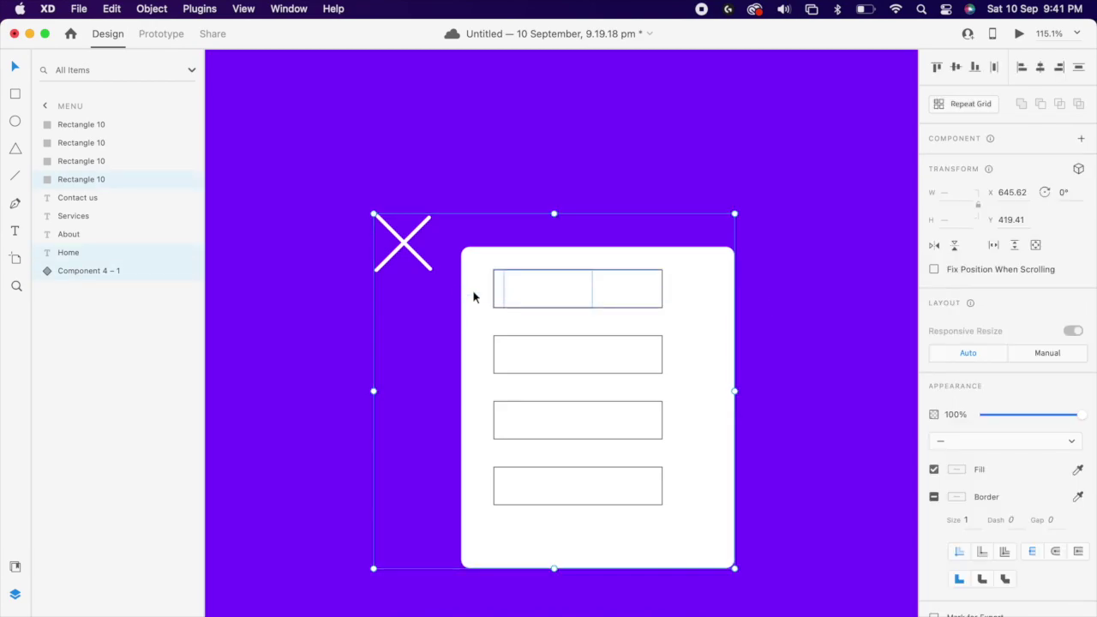
pyautogui.doubleClick(535, 292)
pyautogui.rightClick(533, 291)
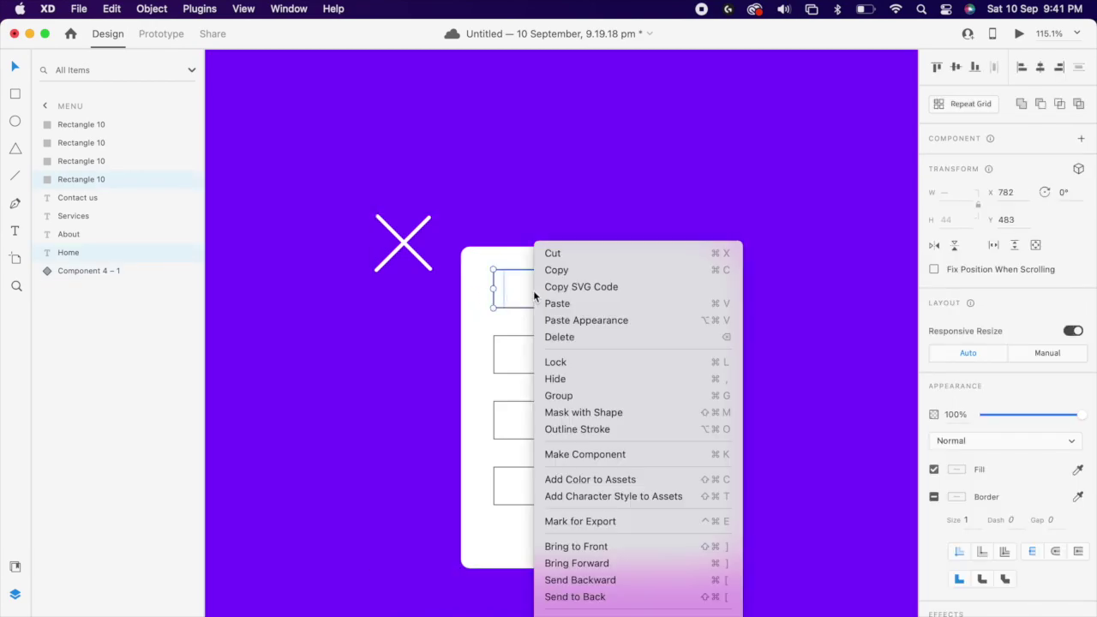
pyautogui.click(582, 412)
# - Mask the About and Services labels with their own rectangles
pyautogui.click(659, 353)
pyautogui.doubleClick(622, 337)
pyautogui.rightClick(564, 352)
pyautogui.click(629, 415)
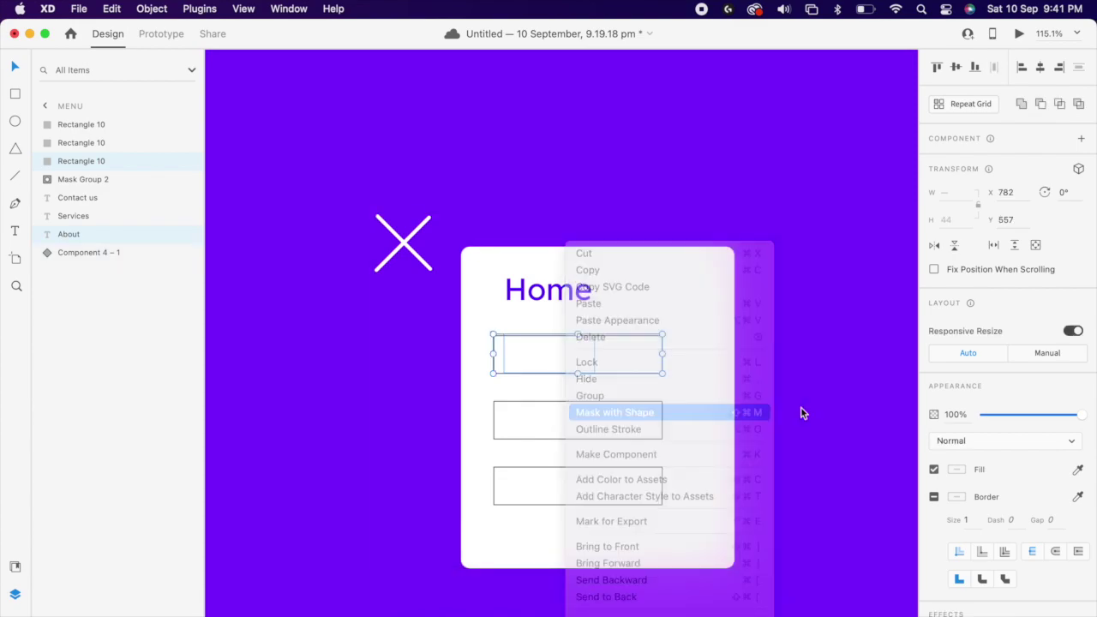
pyautogui.click(565, 392)
pyautogui.doubleClick(572, 426)
pyautogui.rightClick(572, 420)
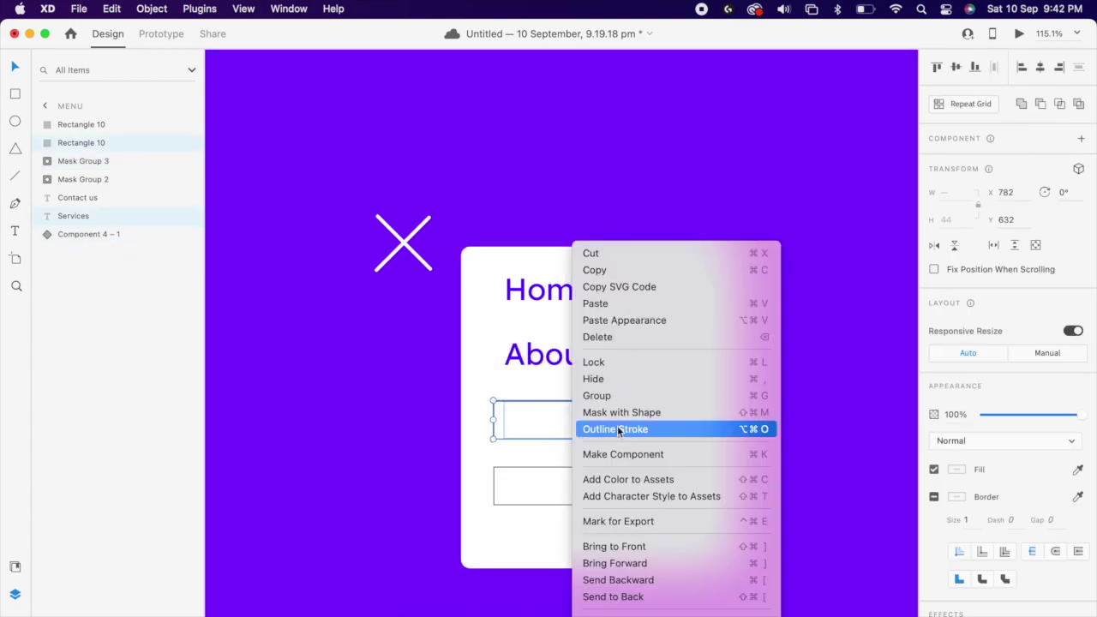
pyautogui.click(634, 415)
# - Mask Contact us with the bottom rectangle, then select the Services and About mask groups
pyautogui.click(597, 487)
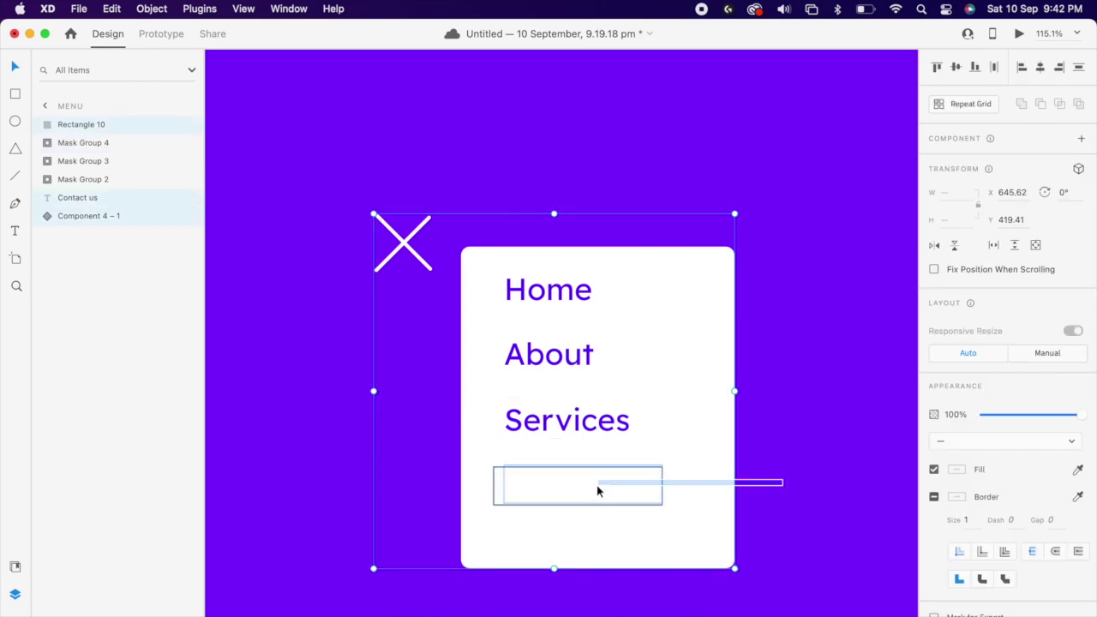
pyautogui.doubleClick(595, 484)
pyautogui.rightClick(595, 481)
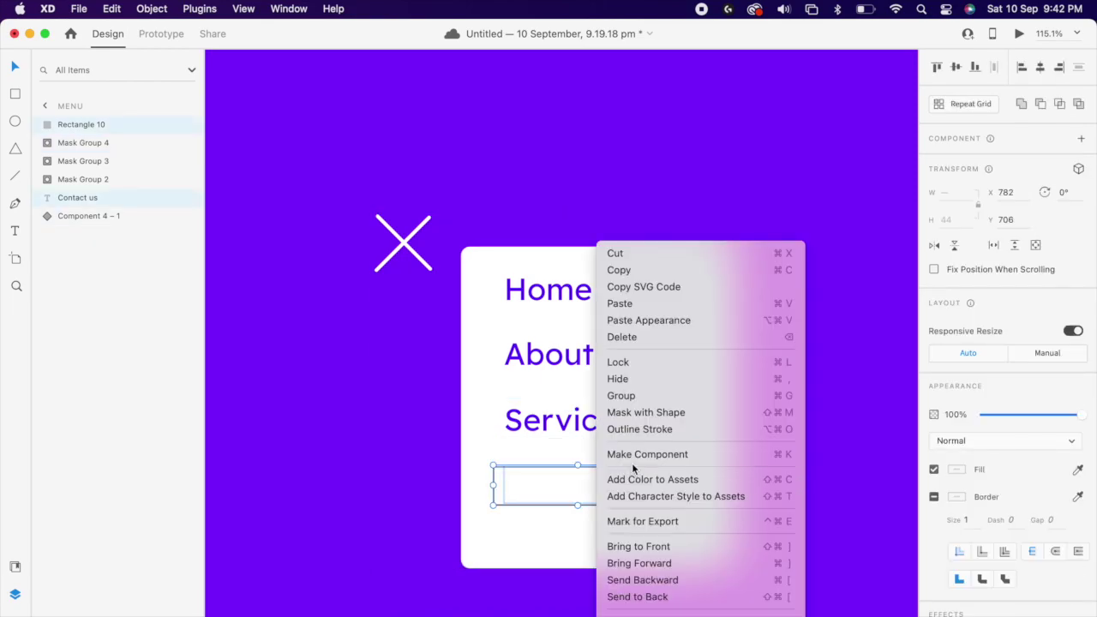
pyautogui.click(659, 415)
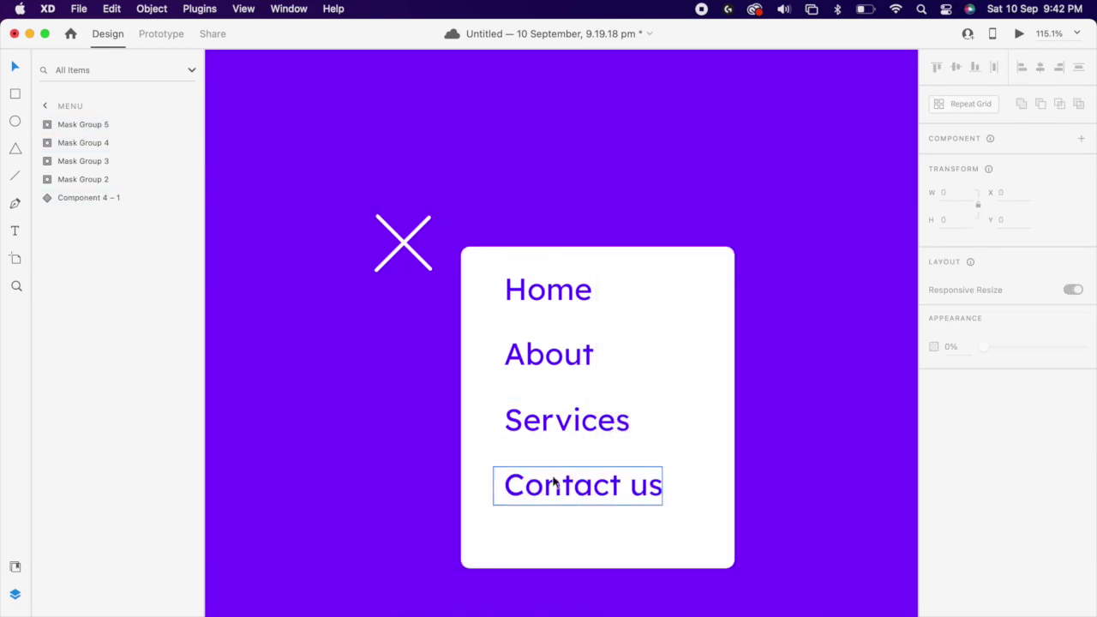
pyautogui.keyDown('shift'); pyautogui.click(551, 433); pyautogui.keyUp('shift')
pyautogui.keyDown('shift'); pyautogui.click(546, 360); pyautogui.keyUp('shift')
# - Group the four masked labels and cut the group
pyautogui.keyDown('shift'); pyautogui.click(541, 300); pyautogui.keyUp('shift')
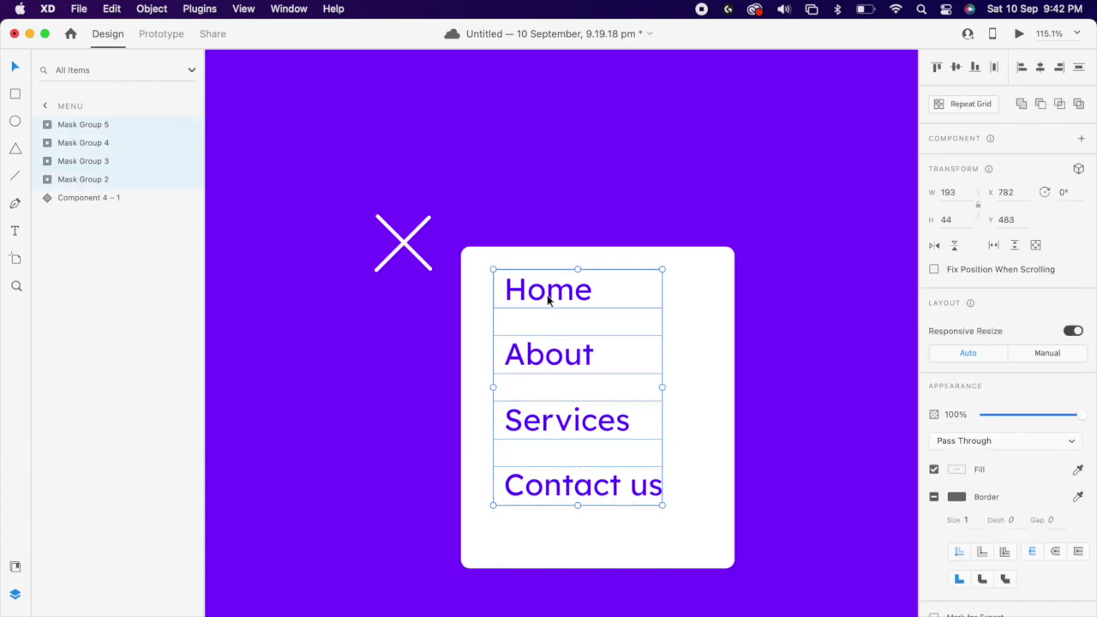
pyautogui.rightClick(551, 302)
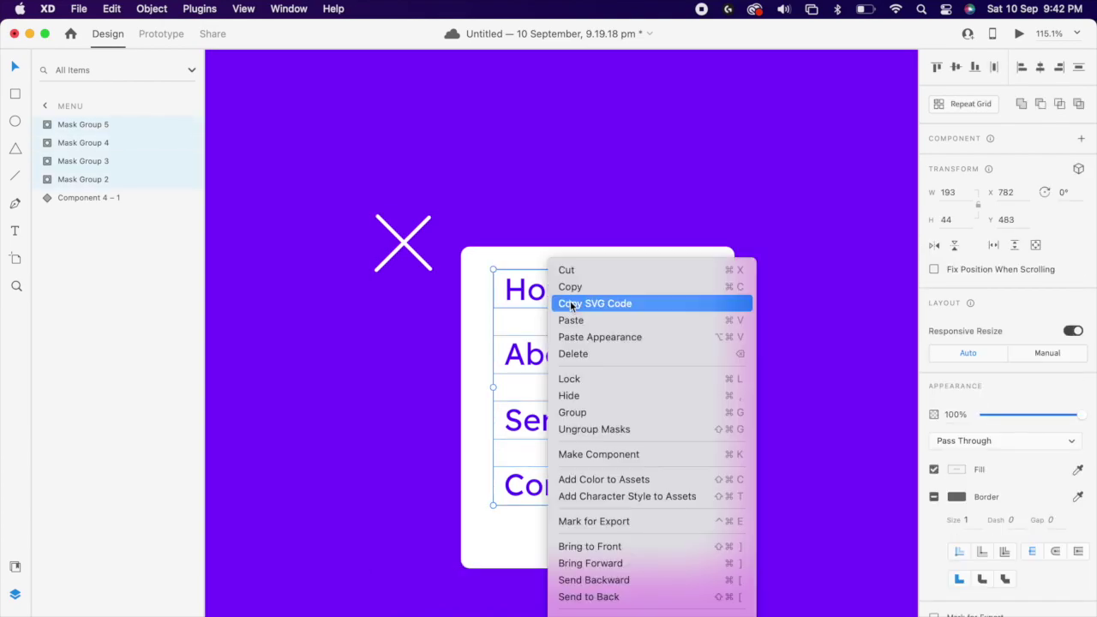
pyautogui.click(577, 416)
pyautogui.rightClick(566, 363)
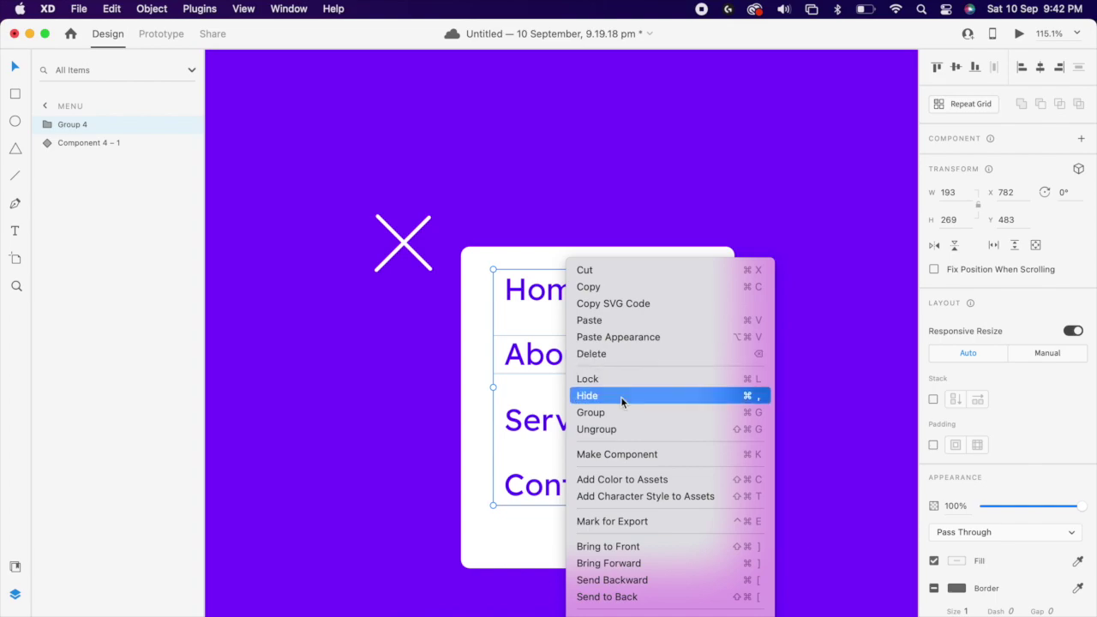
pyautogui.click(607, 271)
# - Paste the menu group into the component's State 5 card, slightly lower
pyautogui.click(563, 325)
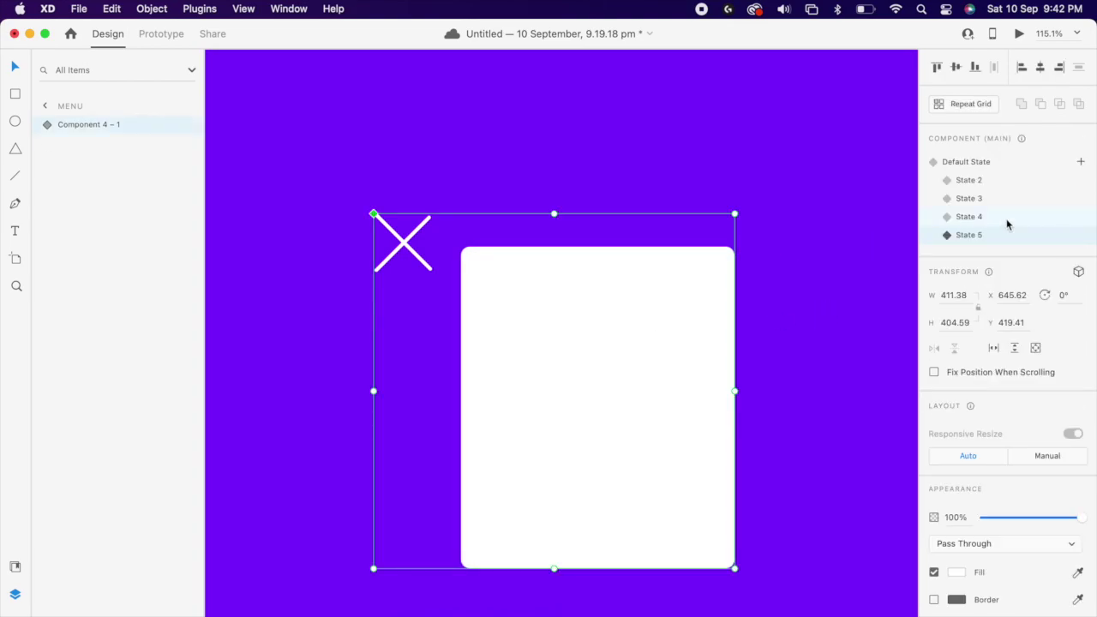
pyautogui.doubleClick(554, 340)
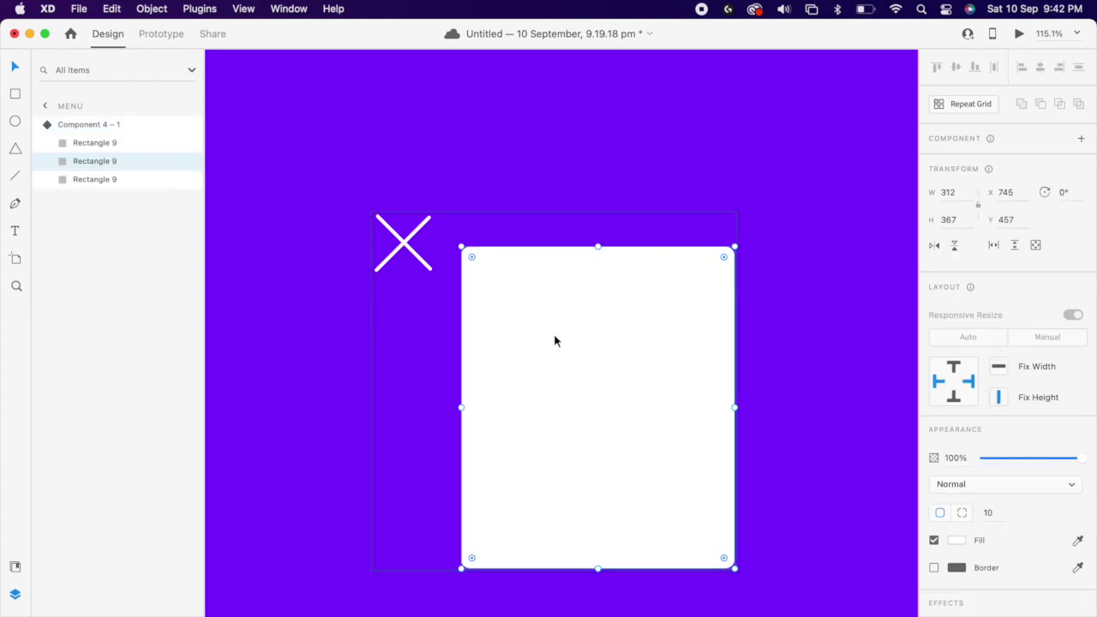
pyautogui.press('super+v')
pyautogui.moveTo(561, 359); pyautogui.dragTo(562, 371)
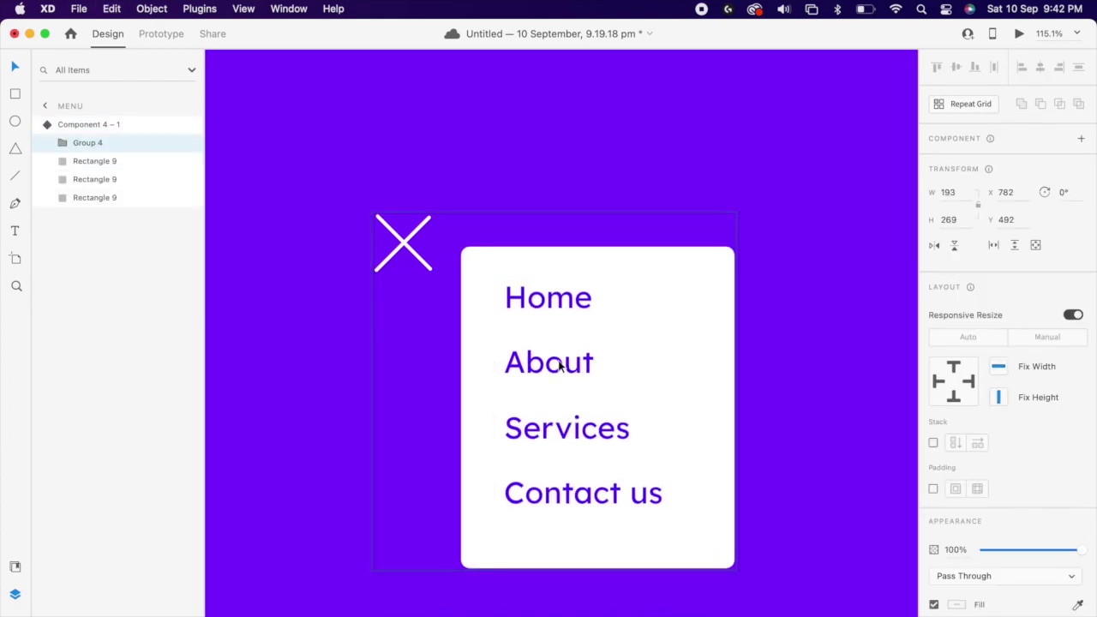
# - Preview each component state from State 4 to Default, ending back on State 5
pyautogui.click(783, 302)
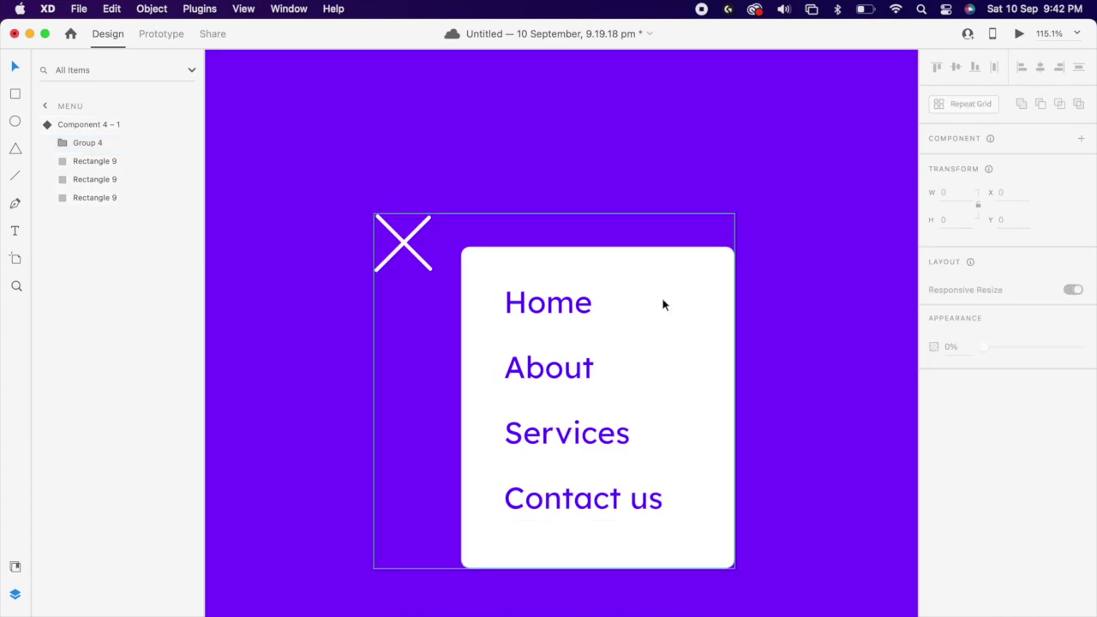
pyautogui.click(648, 302)
pyautogui.click(968, 217)
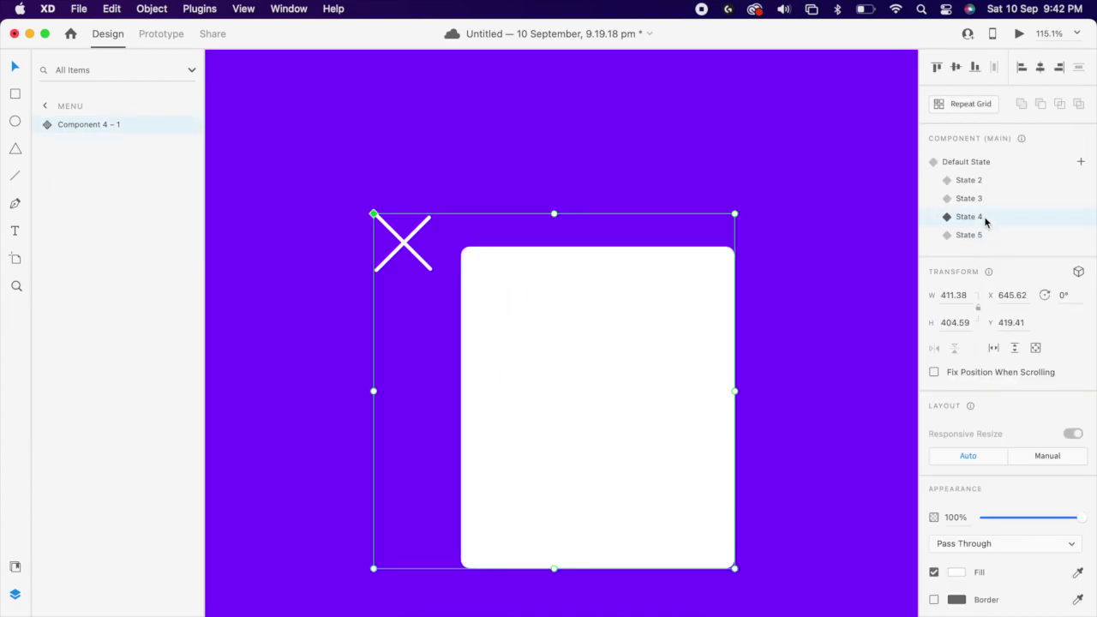
pyautogui.click(984, 198)
pyautogui.click(981, 181)
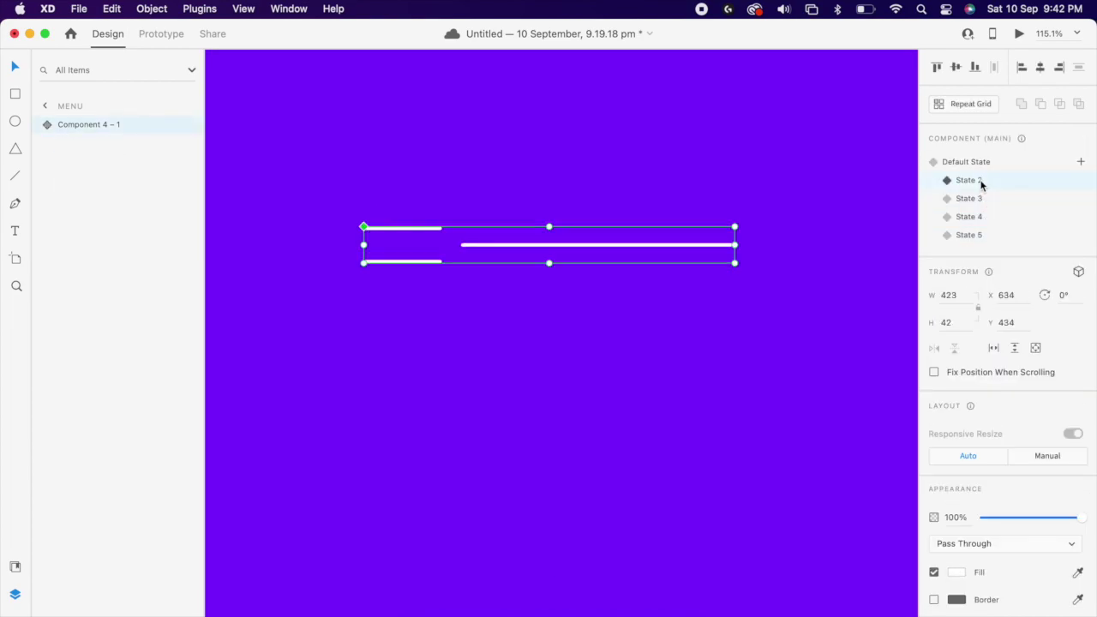
pyautogui.click(982, 164)
pyautogui.click(974, 235)
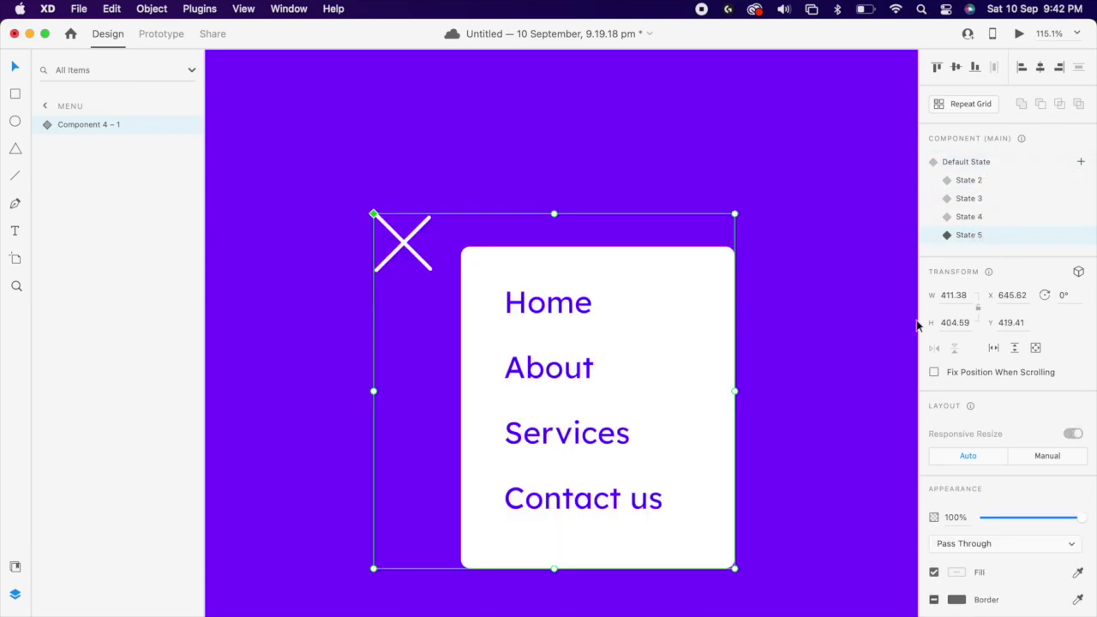
# - Add a new blank State 6 to the hamburger component
pyautogui.click(1080, 162)
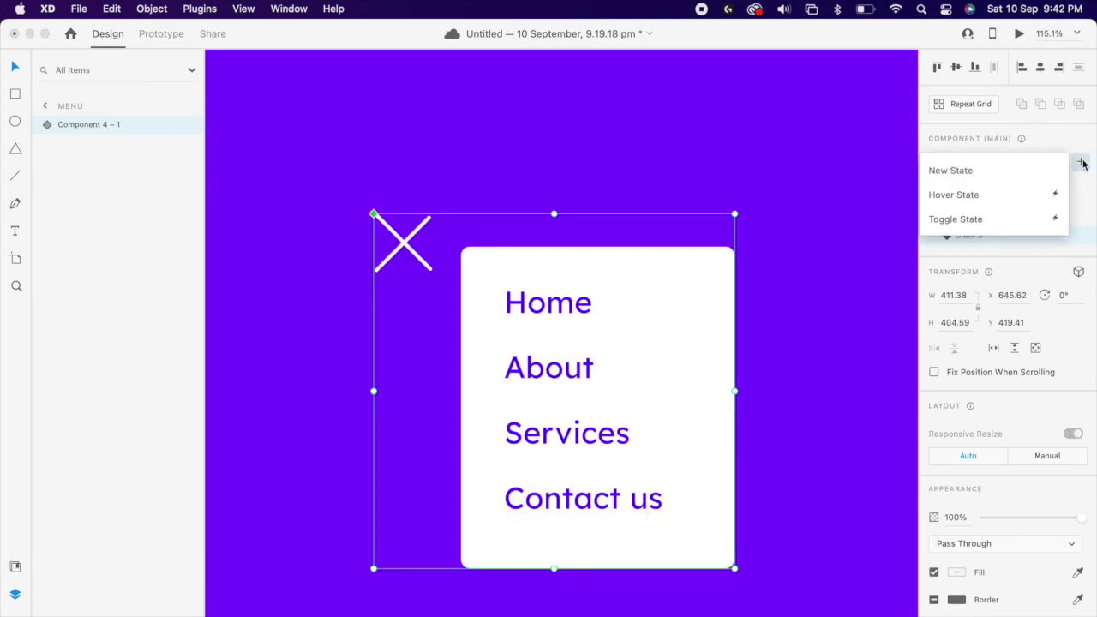
pyautogui.click(1007, 140)
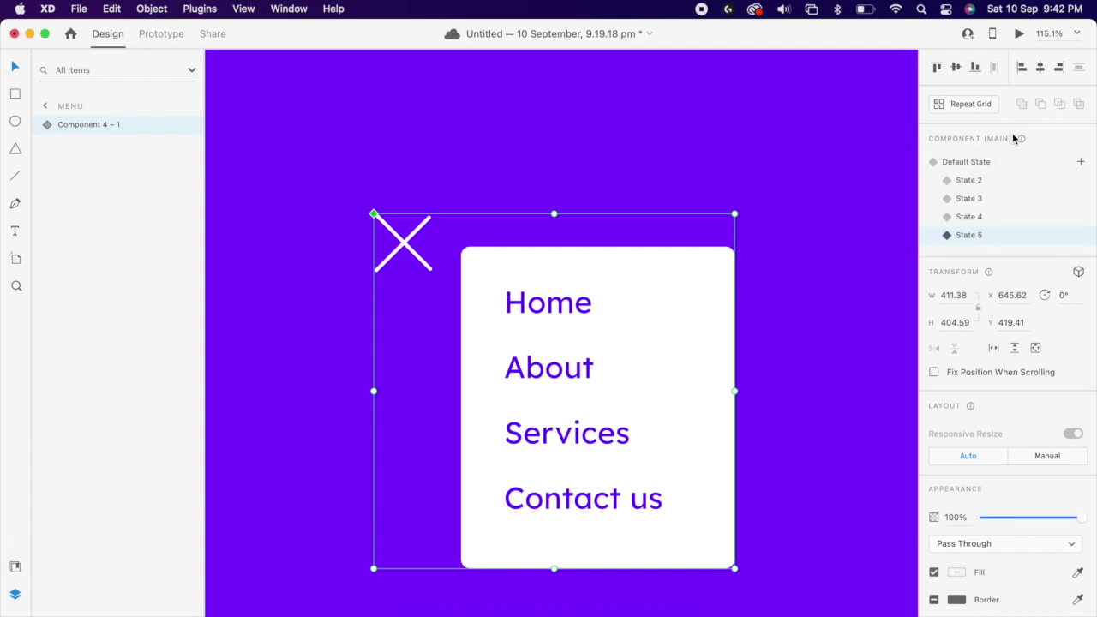
pyautogui.click(1078, 163)
pyautogui.click(986, 171)
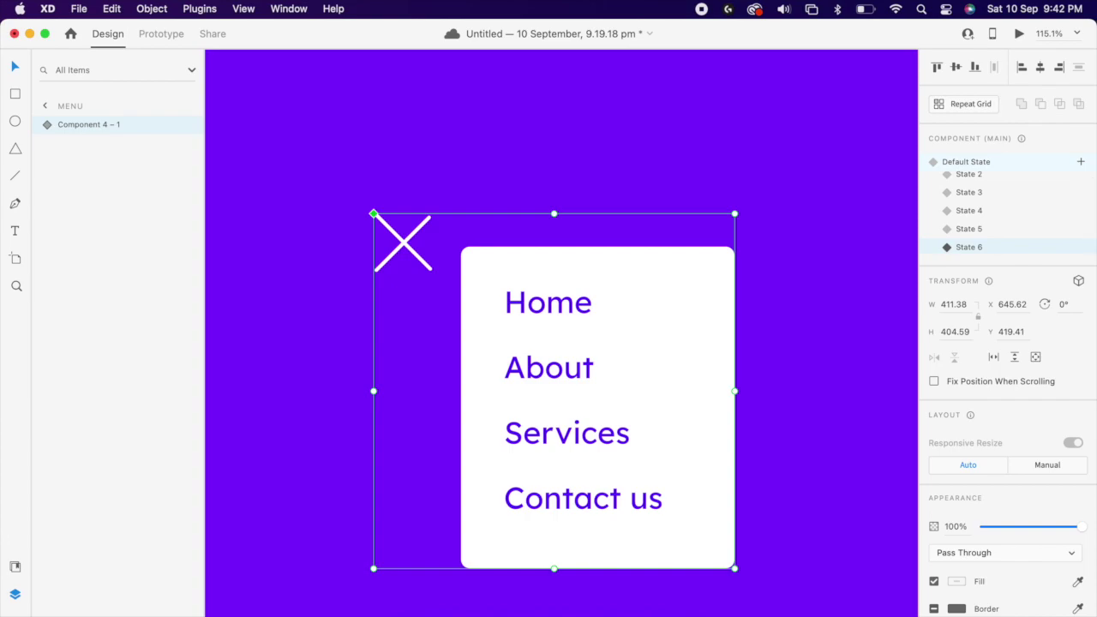
# - In State 5, slide the Home and About labels down below their masks
pyautogui.click(980, 229)
pyautogui.doubleClick(548, 311)
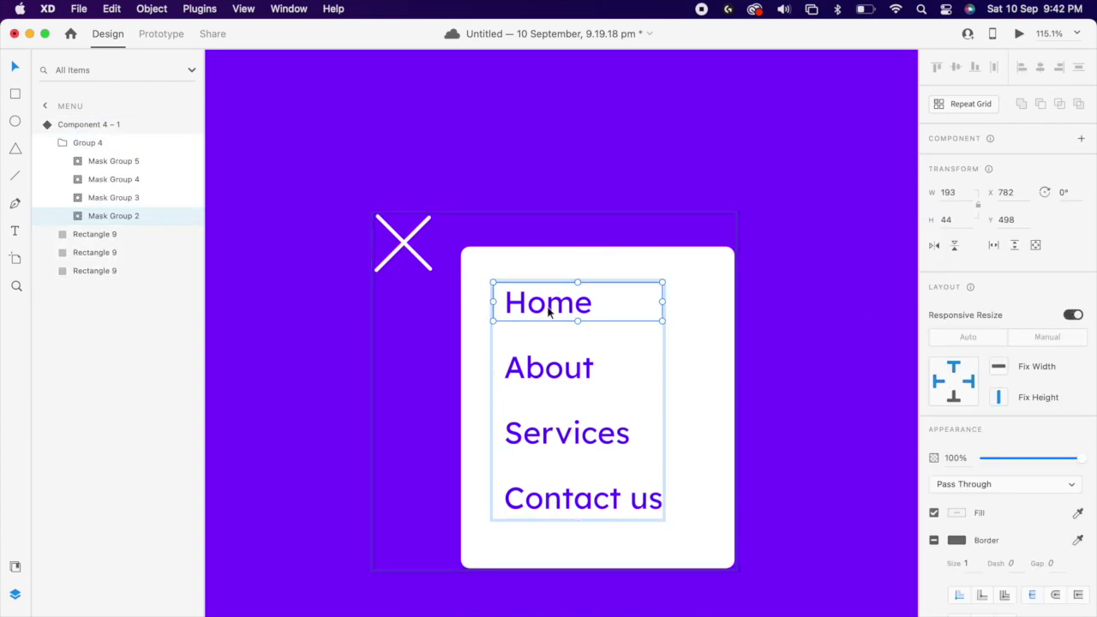
pyautogui.doubleClick(549, 311)
pyautogui.moveTo(548, 311); pyautogui.dragTo(547, 340)
pyautogui.moveTo(561, 370); pyautogui.dragTo(567, 390)
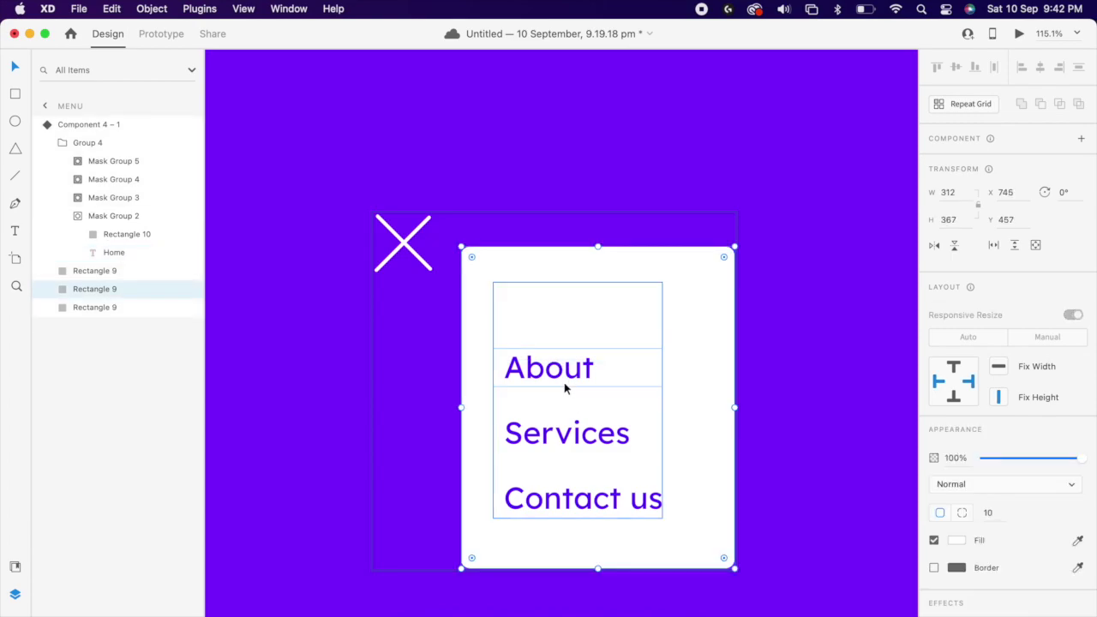
pyautogui.doubleClick(566, 379)
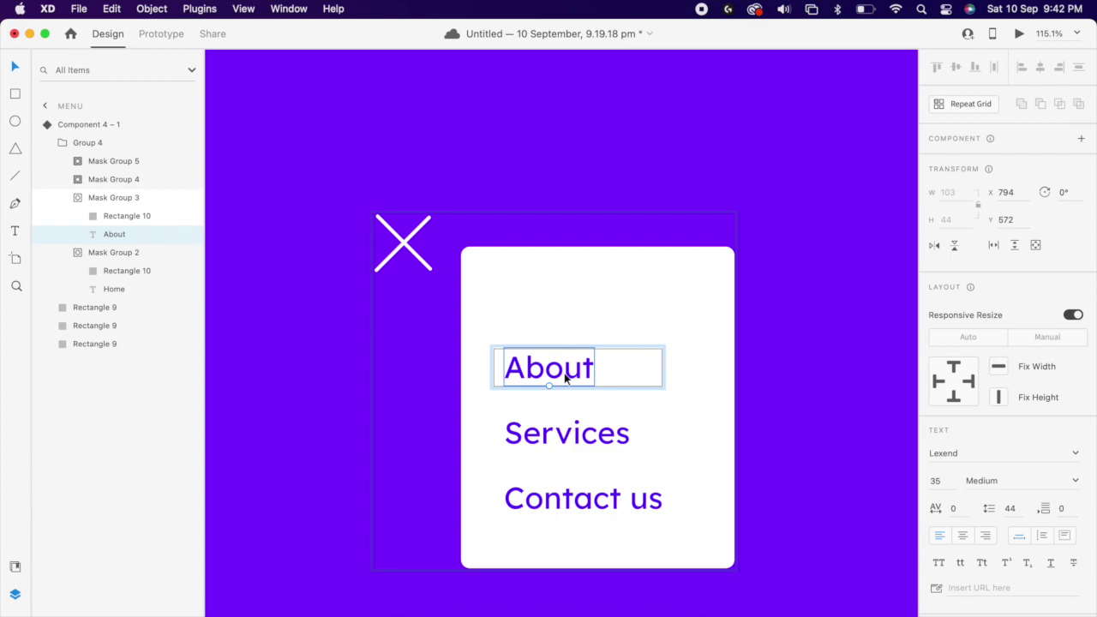
pyautogui.moveTo(565, 378); pyautogui.dragTo(567, 446)
# - Push the Services and Contact us labels below their masks, leaving the card empty
pyautogui.click(600, 463)
pyautogui.click(592, 444)
pyautogui.doubleClick(591, 443)
pyautogui.press('Escape')
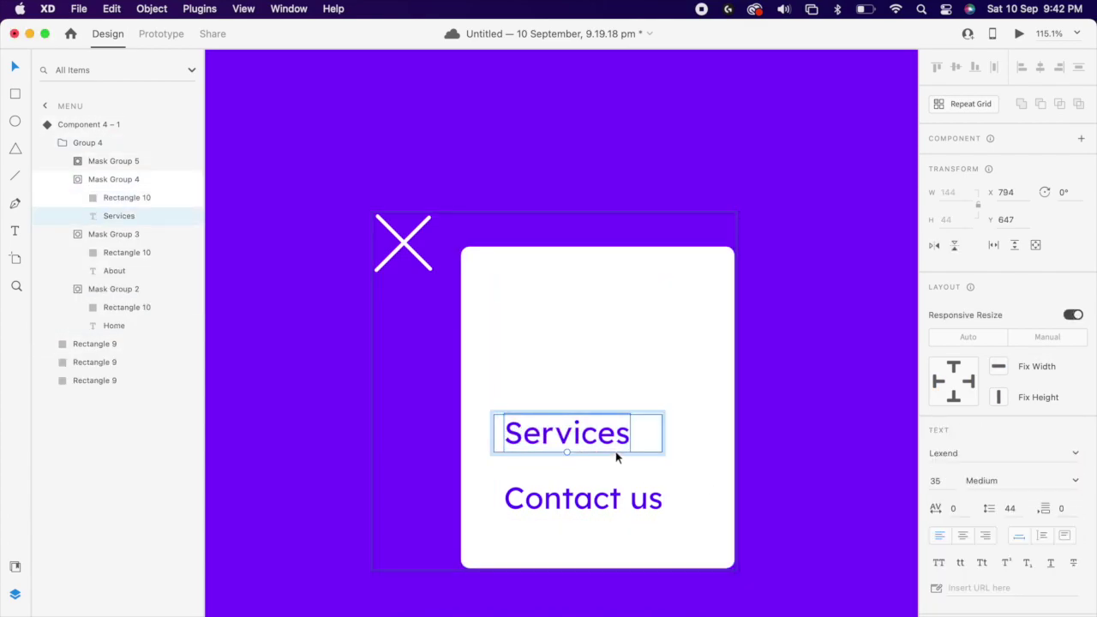
pyautogui.moveTo(615, 435); pyautogui.dragTo(612, 540)
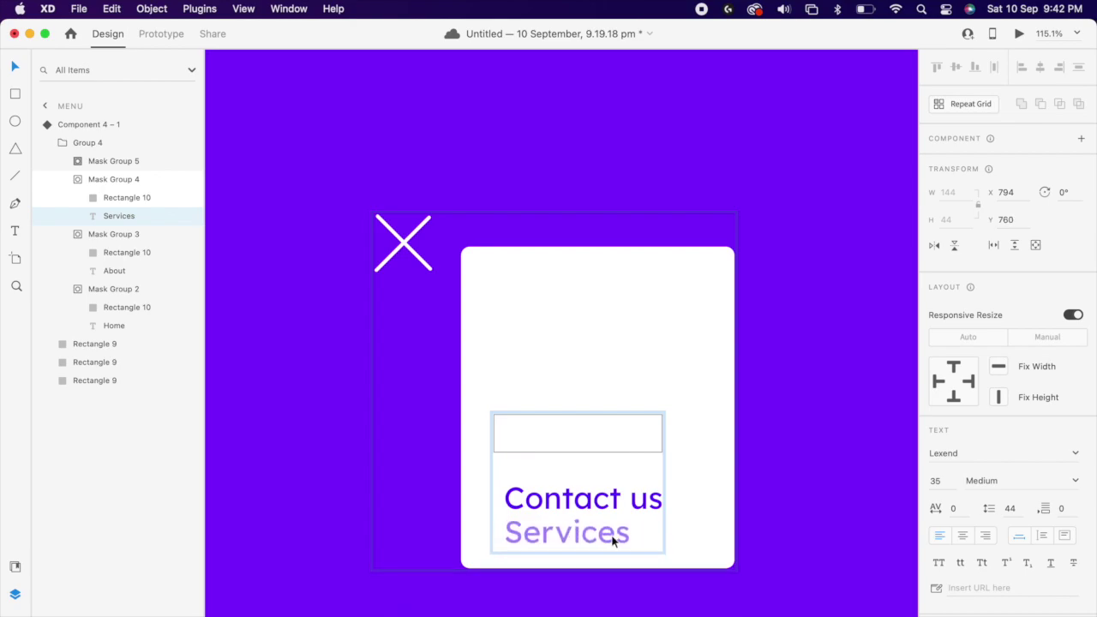
pyautogui.click(674, 521)
pyautogui.click(634, 509)
pyautogui.doubleClick(634, 509)
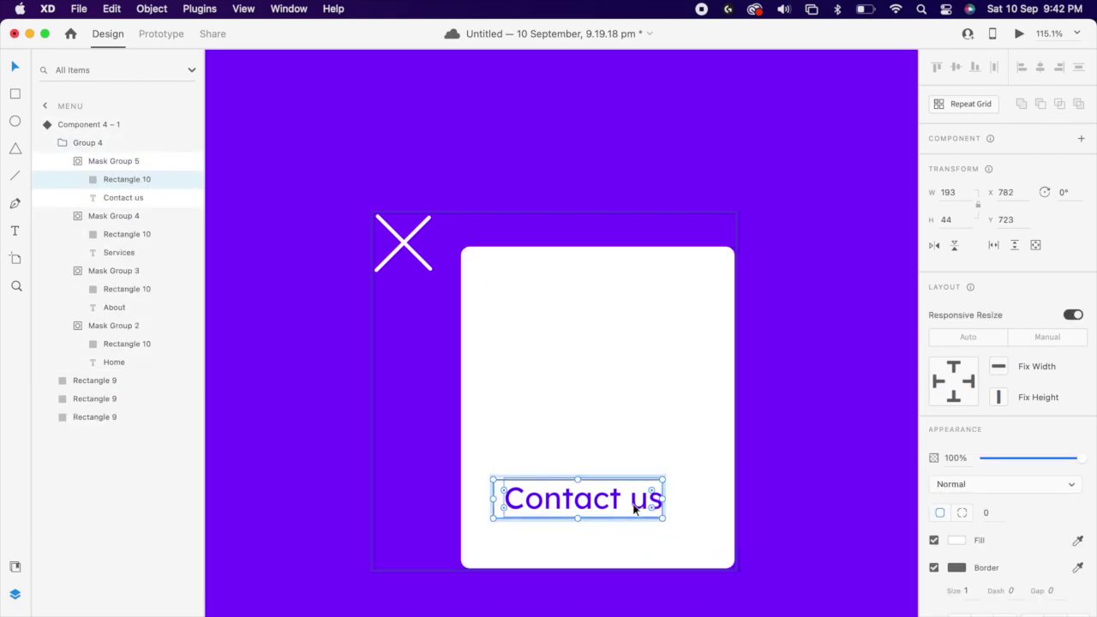
pyautogui.click(634, 509)
pyautogui.moveTo(634, 509); pyautogui.dragTo(661, 611)
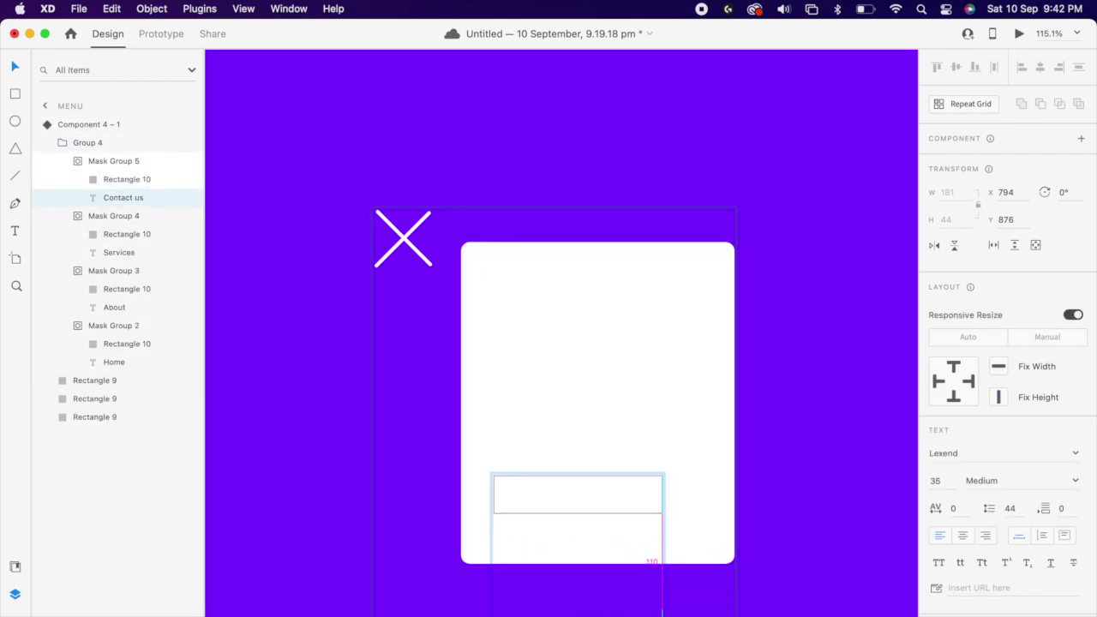
pyautogui.click(625, 370)
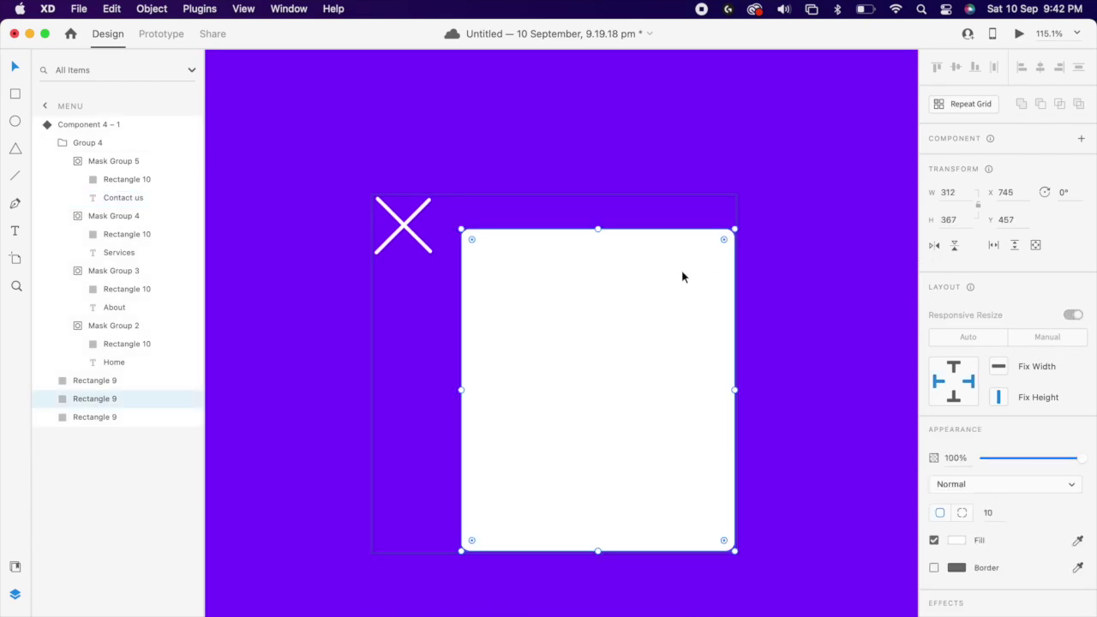
pyautogui.press('Escape')
# - Preview State 6, return the component to its Default State and exit component editing
pyautogui.scroll(-1, 996, 250)
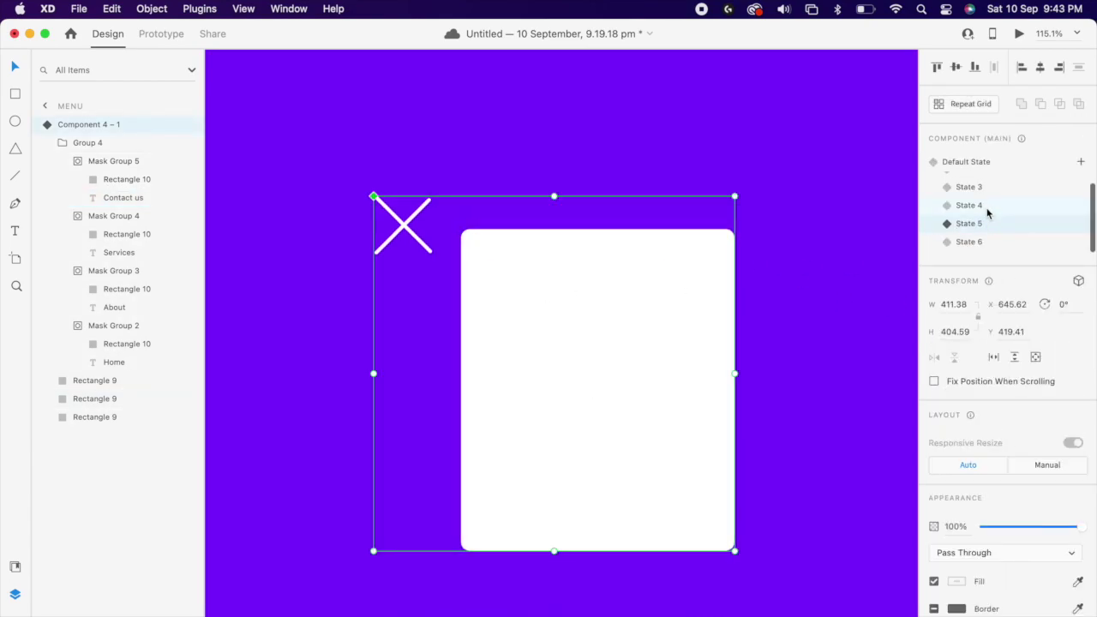
pyautogui.click(994, 244)
pyautogui.click(977, 162)
pyautogui.press('super+0')
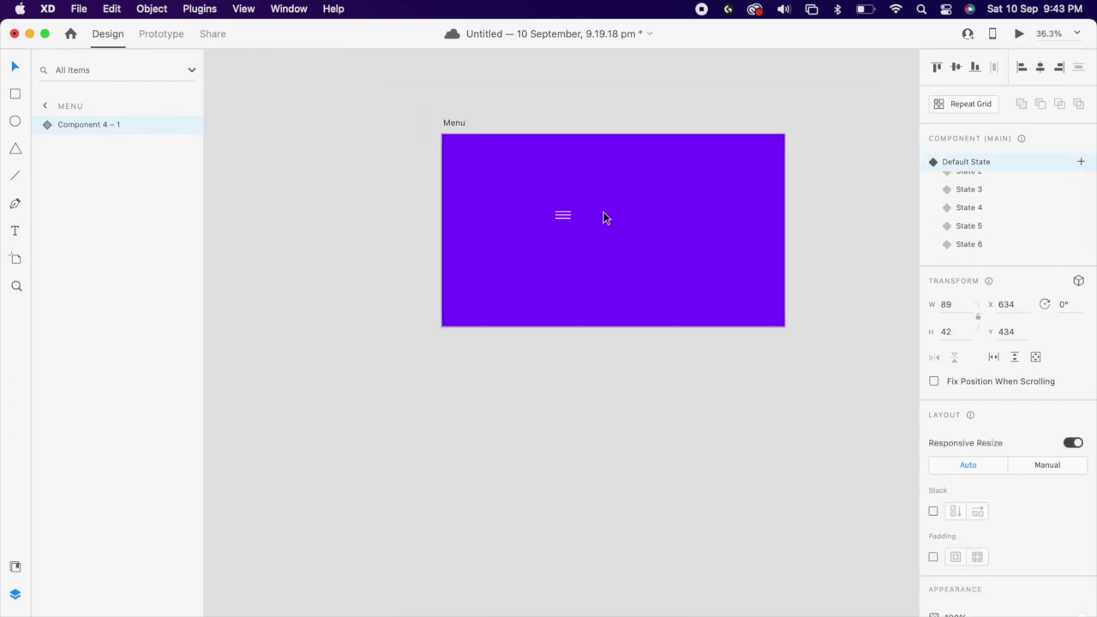
pyautogui.click(690, 385)
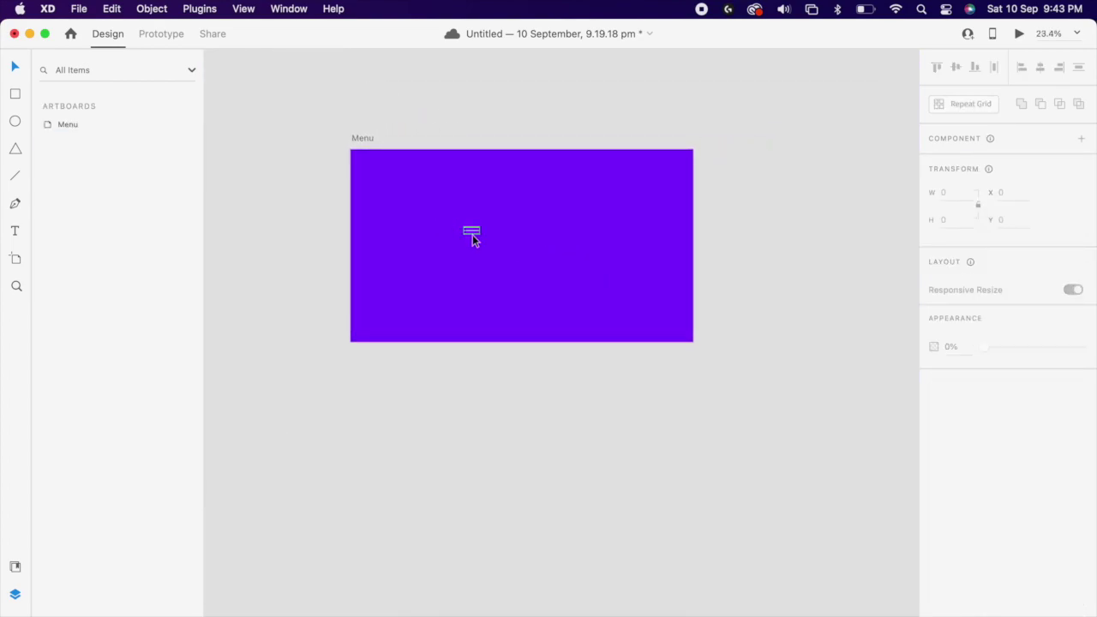
# - Move the hamburger icon to the Menu artboard's top-left corner and duplicate the artboard
pyautogui.moveTo(473, 239); pyautogui.dragTo(387, 188)
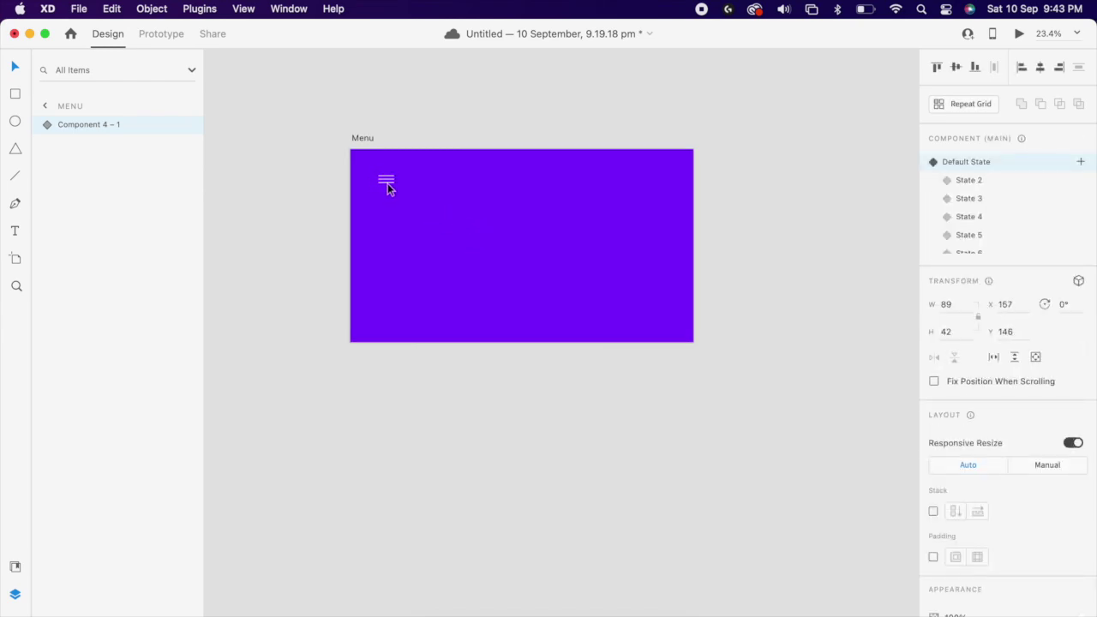
pyautogui.click(373, 146)
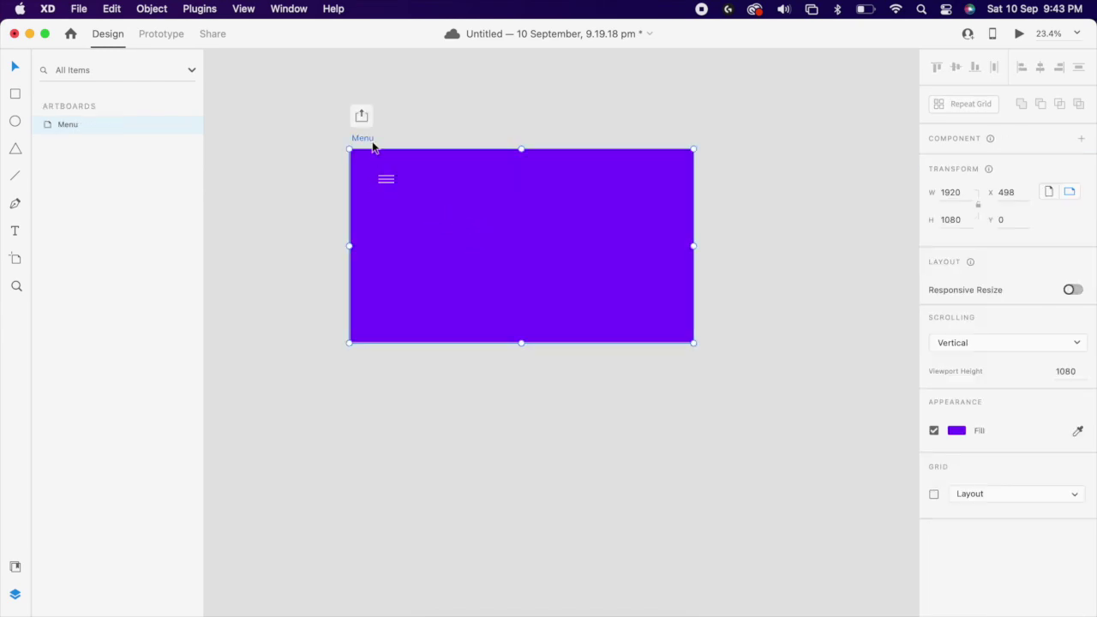
pyautogui.press('super+d')
# - Make another copy of the Menu artboard and set Menu – 1's component to State 2
pyautogui.press('super+d')
pyautogui.press('super+d')
pyautogui.press('super+d')
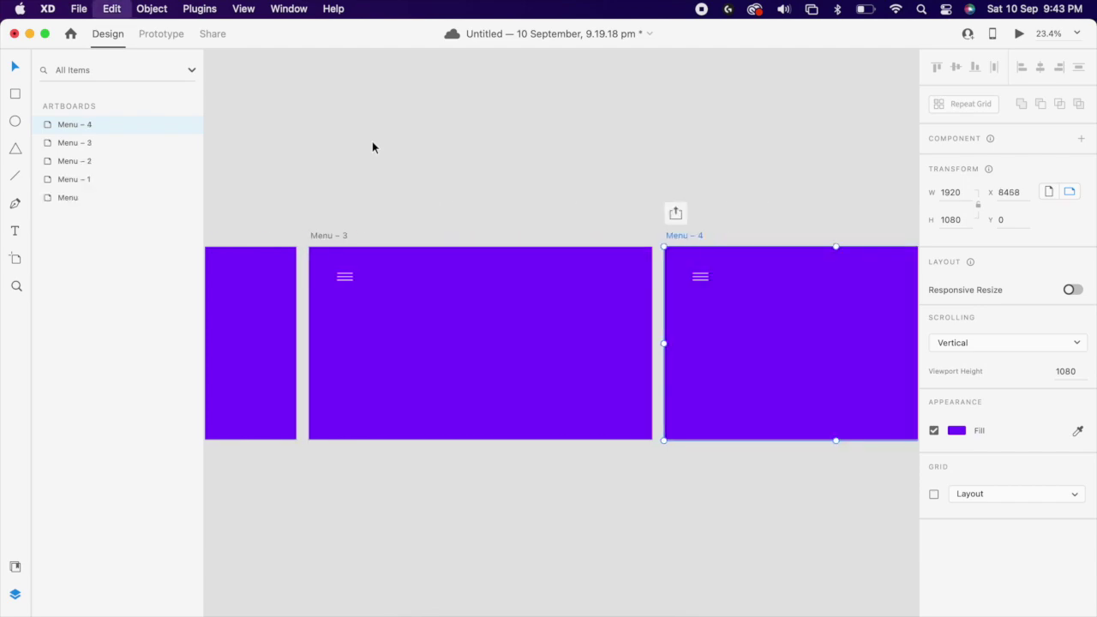
pyautogui.press('super+d')
pyautogui.scroll(-5, 514, 167)
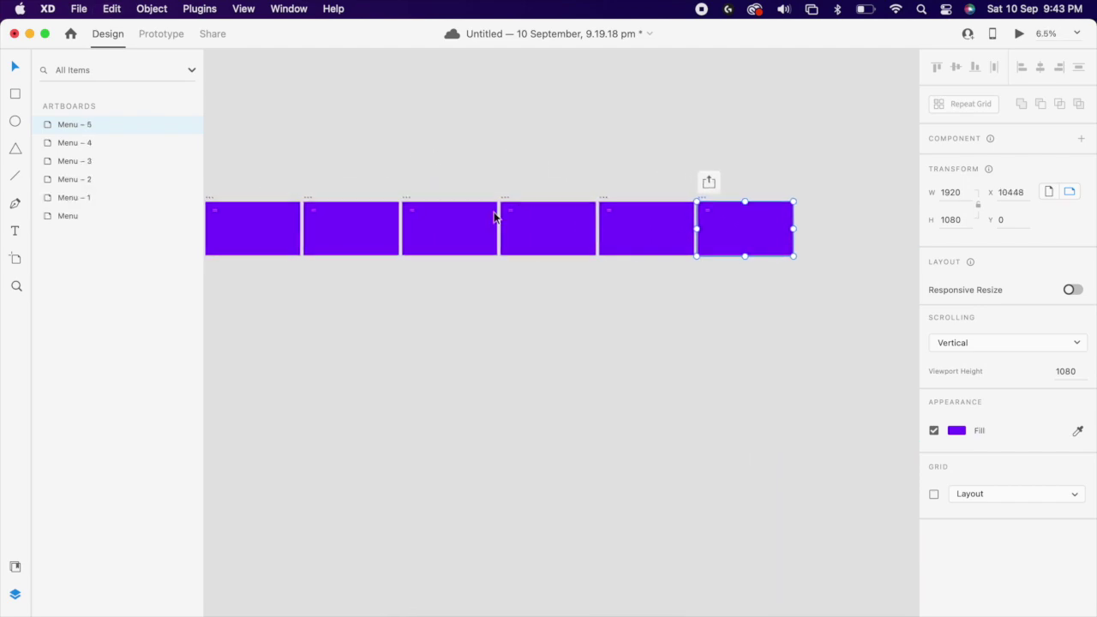
pyautogui.hscroll(-3, 446, 218)
pyautogui.scroll(3, 406, 209)
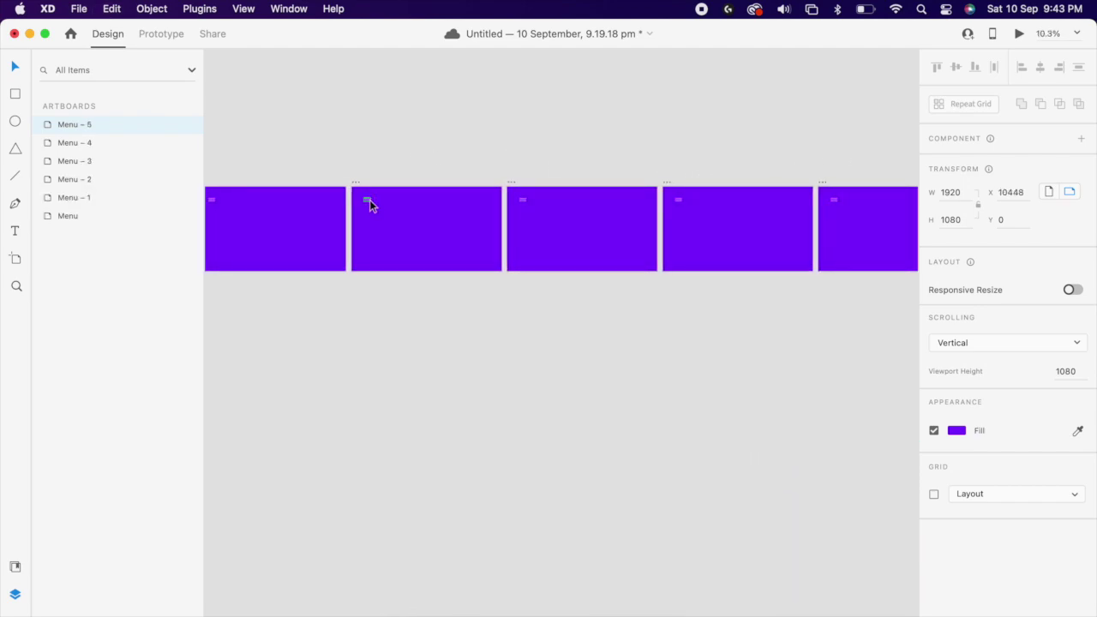
pyautogui.click(369, 201)
pyautogui.click(985, 182)
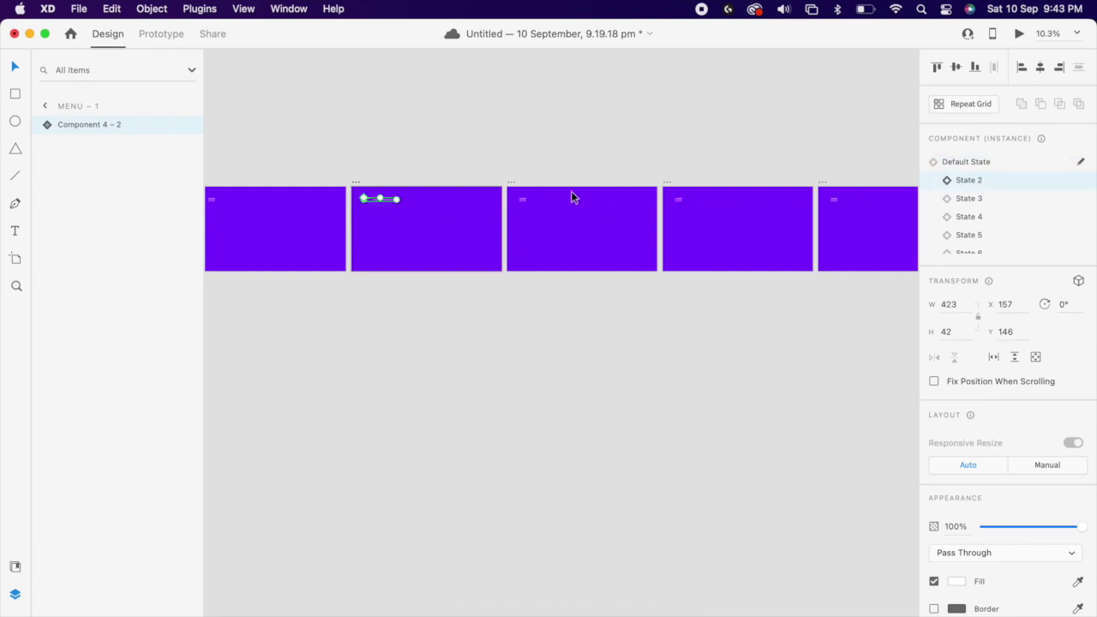
# - Set Menu – 2 to State 3, Menu – 3 to State 4, and Menu – 4 to State 5
pyautogui.click(519, 199)
pyautogui.click(982, 202)
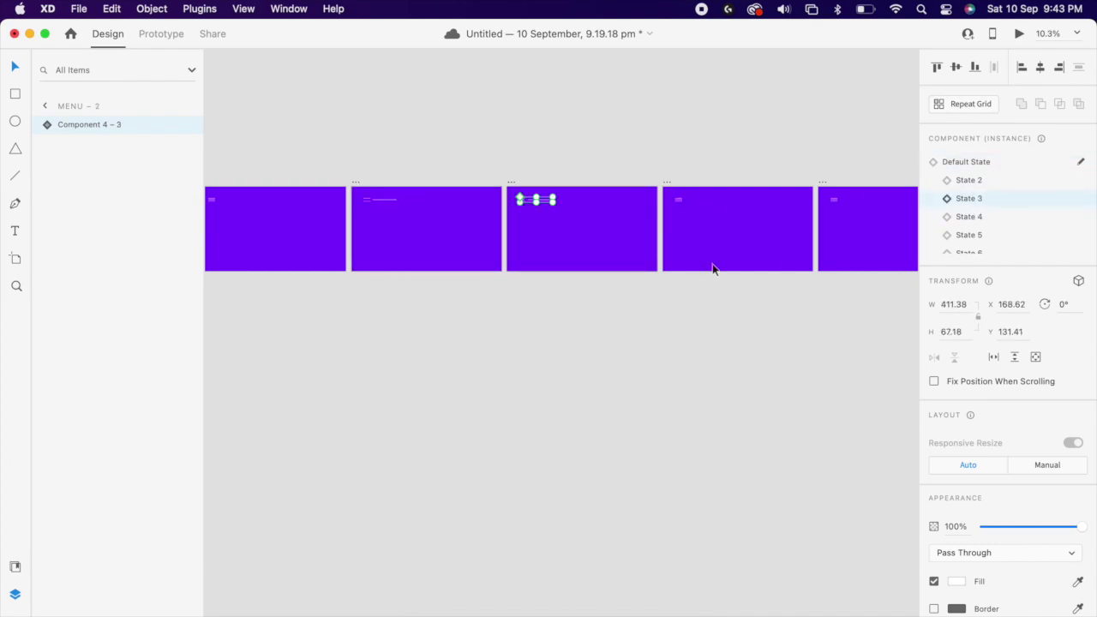
pyautogui.click(682, 203)
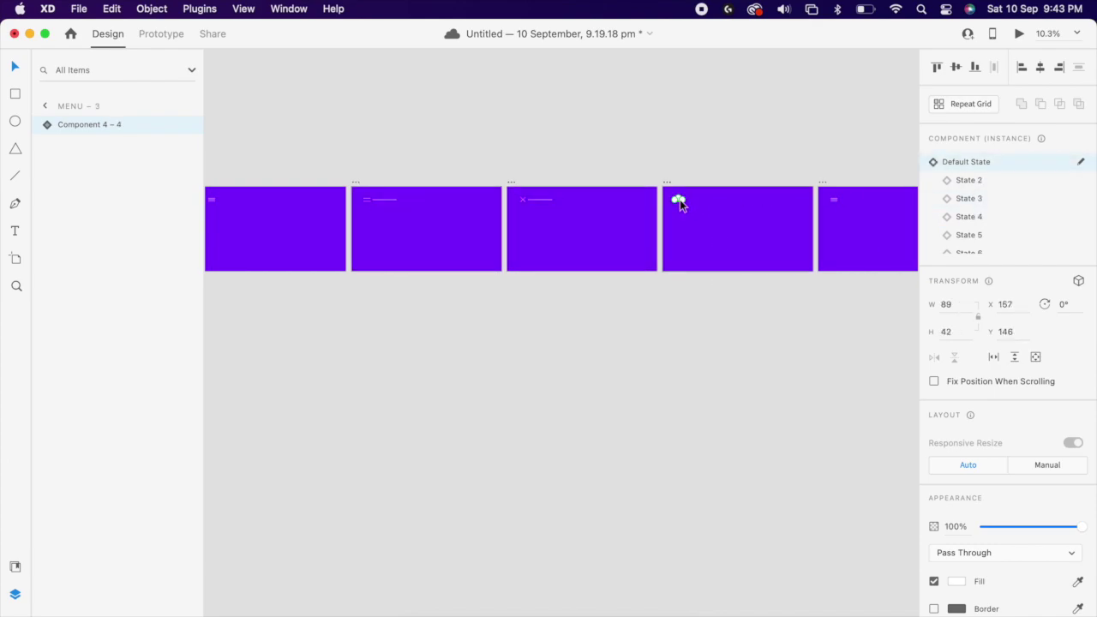
pyautogui.click(997, 220)
pyautogui.click(836, 204)
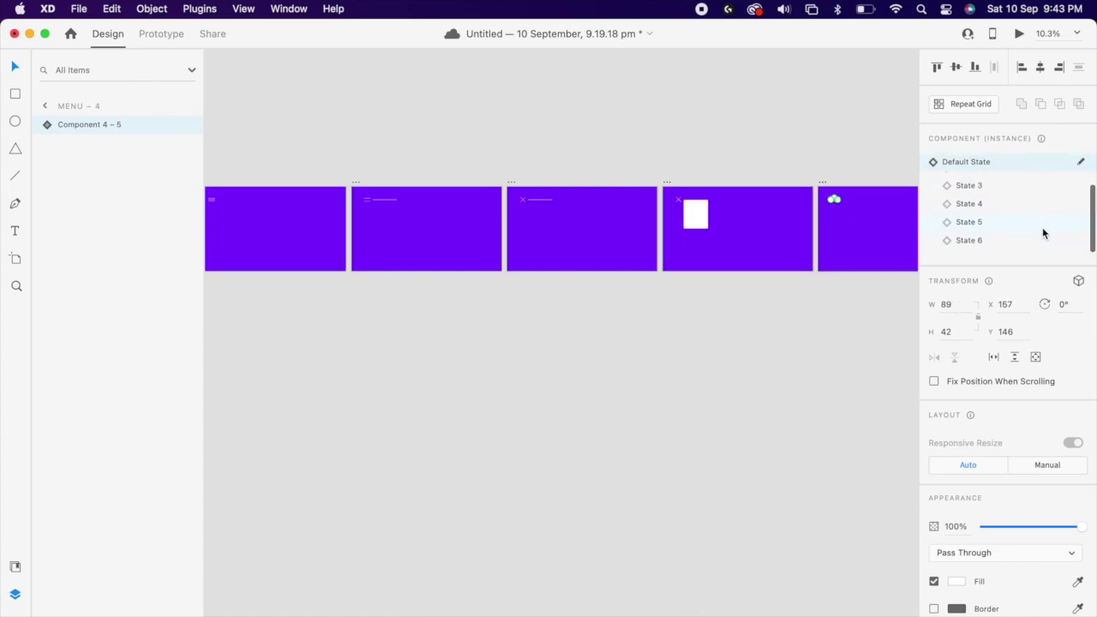
pyautogui.scroll(-1, 985, 214)
pyautogui.click(977, 226)
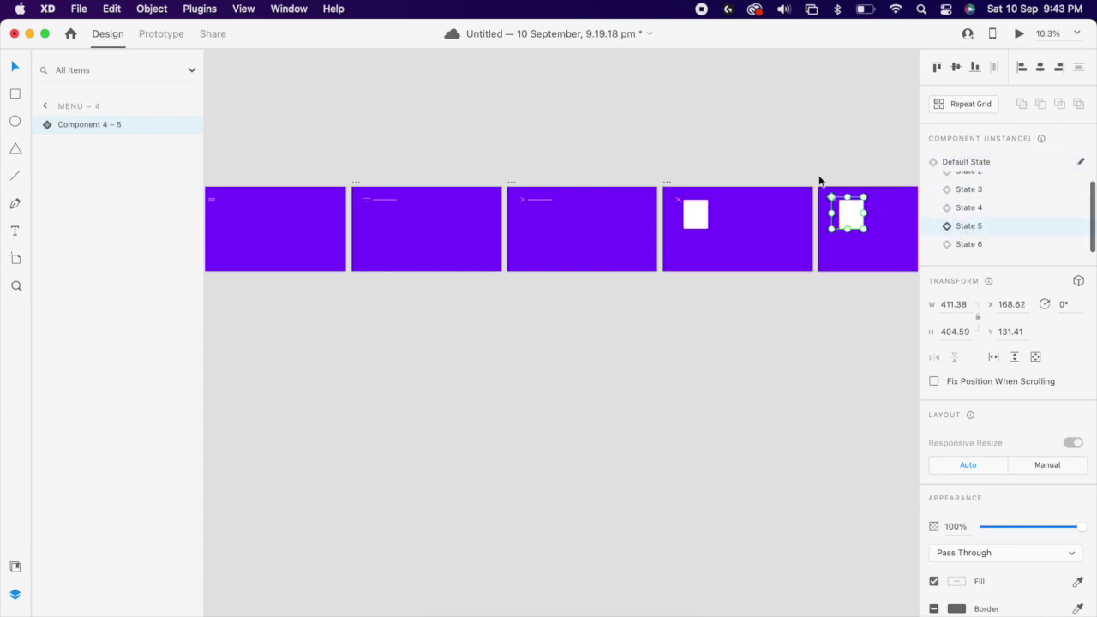
# - Set Menu – 5's hamburger component to State 6 and clear the selection
pyautogui.click(819, 180)
pyautogui.hscroll(2, 818, 175)
pyautogui.hscroll(2, 783, 204)
pyautogui.click(761, 190)
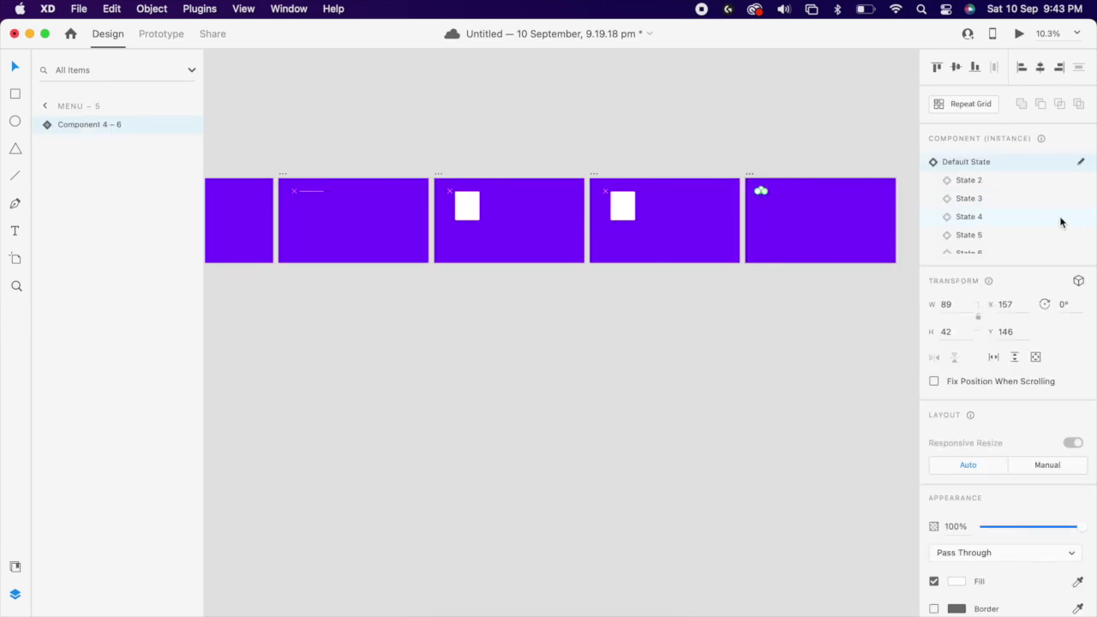
pyautogui.scroll(-1, 1060, 222)
pyautogui.click(992, 243)
pyautogui.click(811, 316)
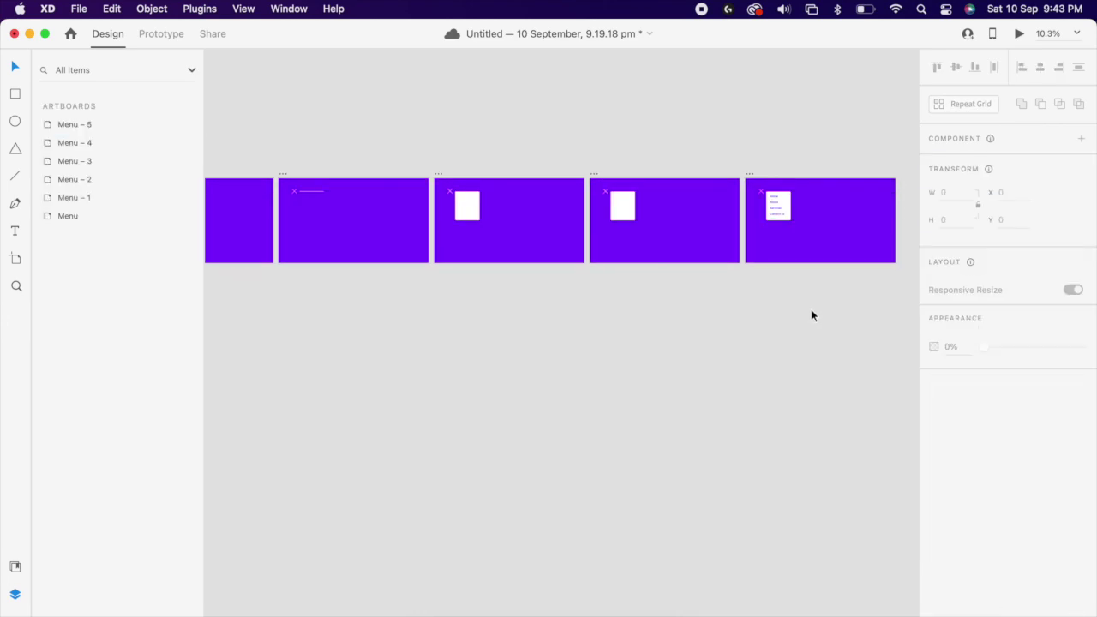
pyautogui.hscroll(-2, 811, 315)
pyautogui.hscroll(-2, 808, 307)
pyautogui.click(312, 209)
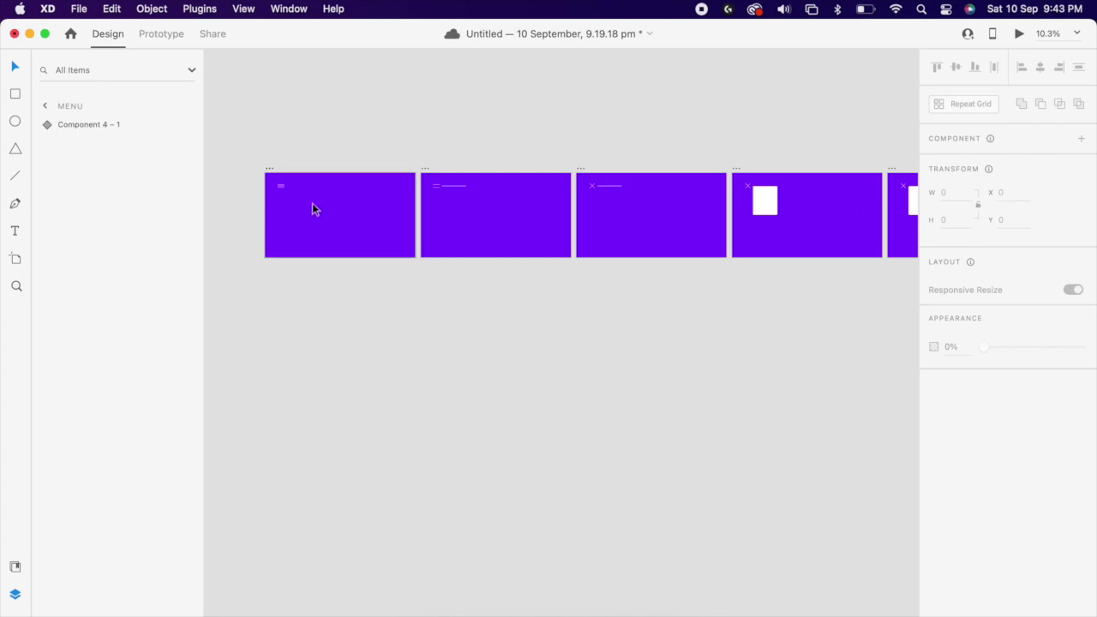
# - Wire the Menu hamburger icon to Menu – 1 on tap with Auto-Animate and Ease In-Out
pyautogui.click(280, 187)
pyautogui.click(161, 33)
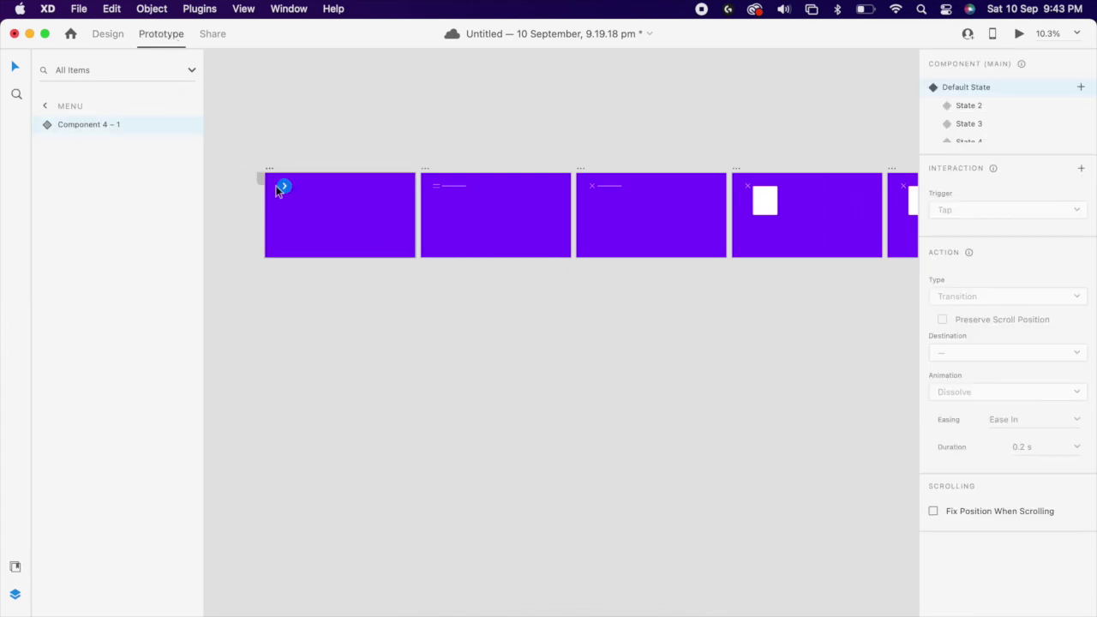
pyautogui.moveTo(281, 186); pyautogui.dragTo(471, 246)
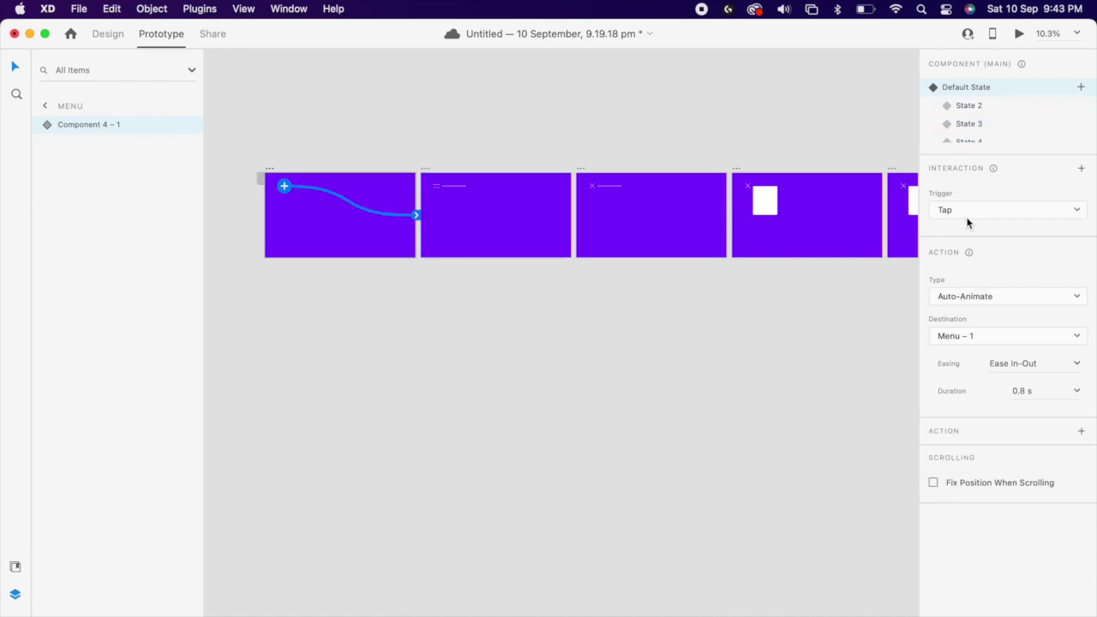
pyautogui.click(954, 297)
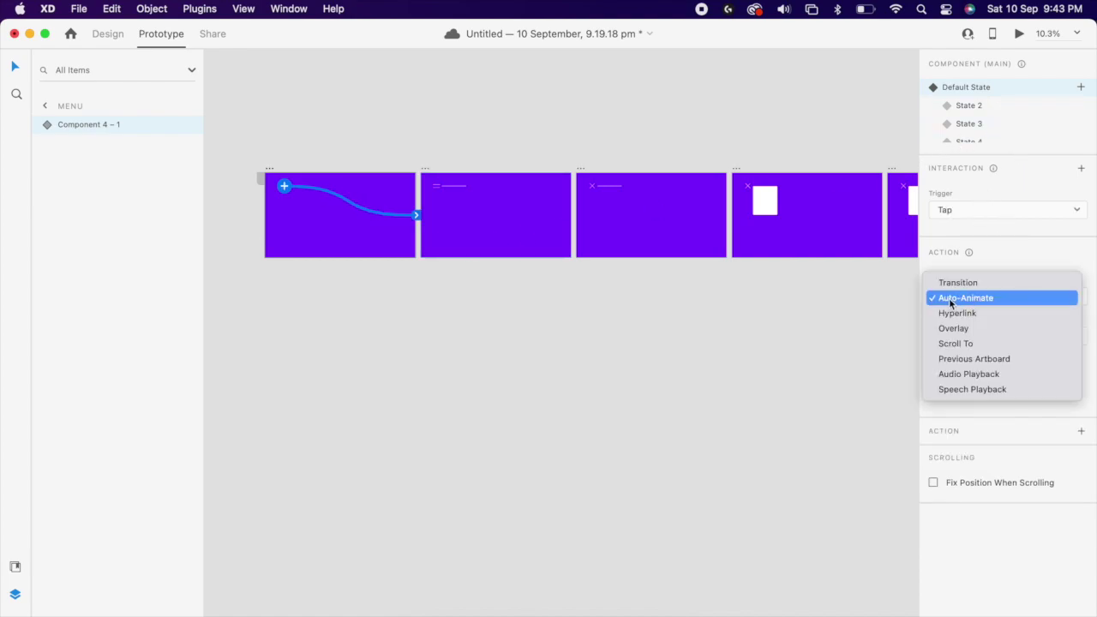
pyautogui.click(1003, 300)
pyautogui.click(1047, 369)
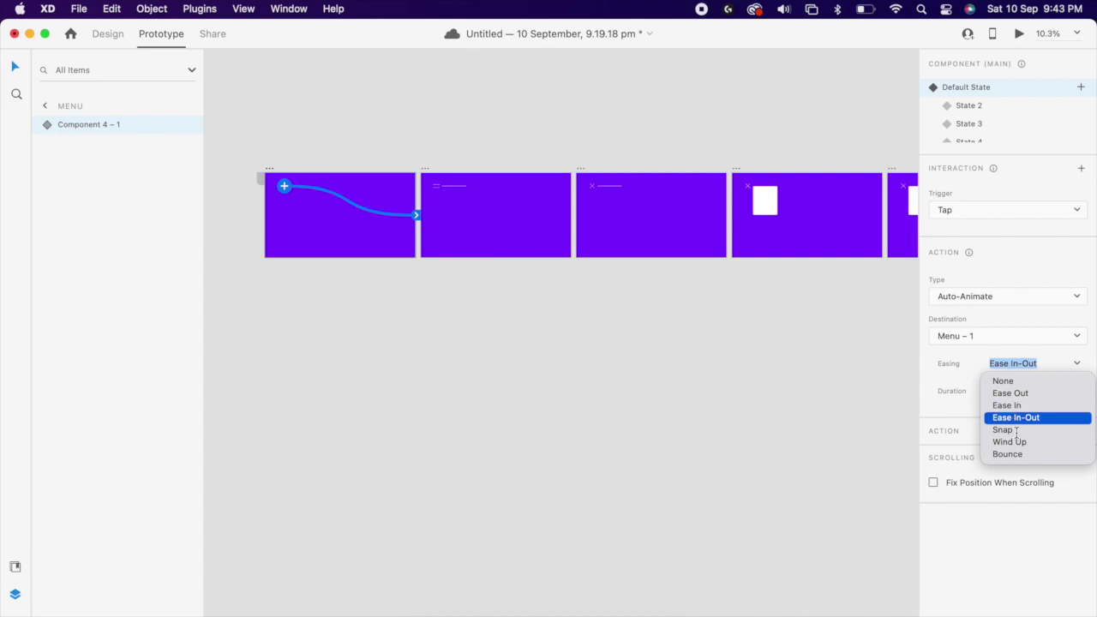
pyautogui.click(1064, 420)
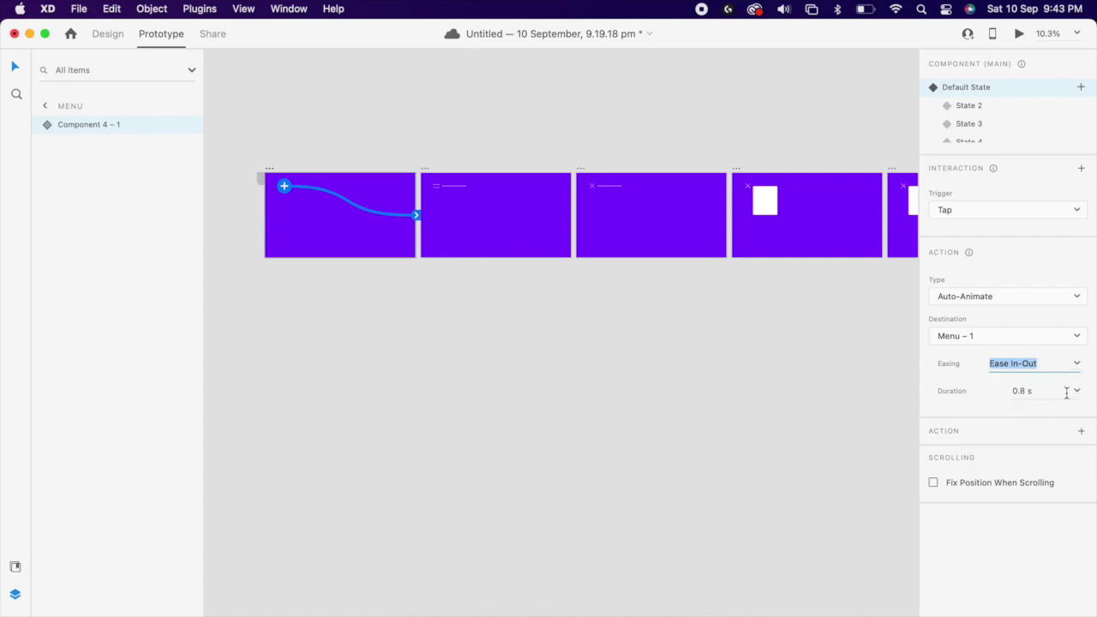
pyautogui.click(561, 291)
# - Link Menu – 1 to Menu – 2 and Menu – 2 to Menu – 3 with timed auto-animate
pyautogui.click(434, 178)
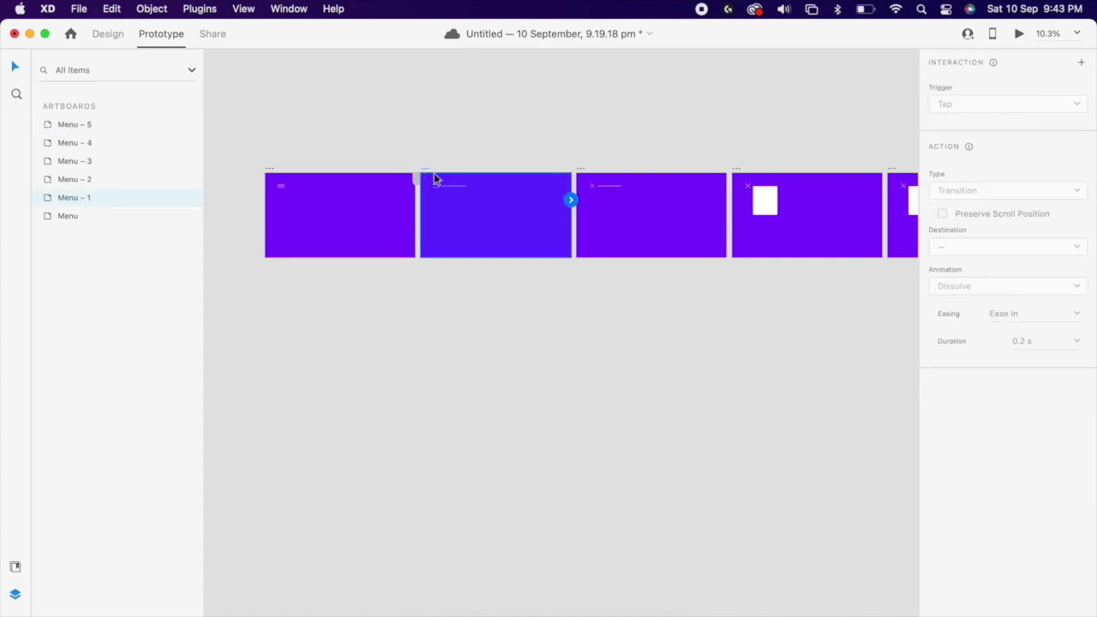
pyautogui.moveTo(570, 202); pyautogui.dragTo(626, 210)
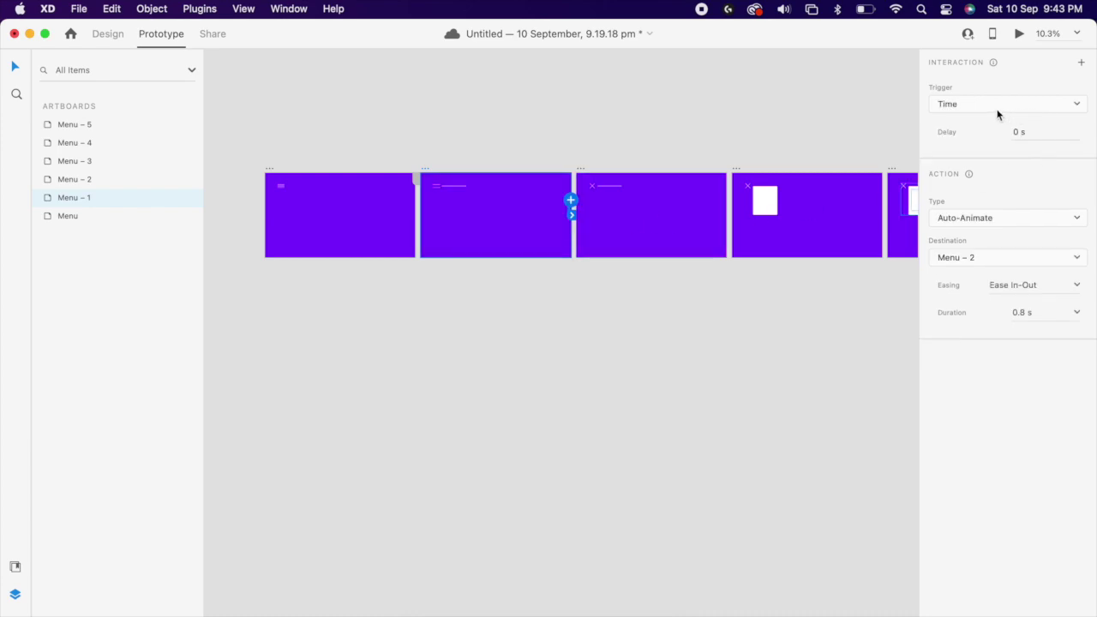
pyautogui.click(582, 174)
pyautogui.moveTo(727, 202); pyautogui.dragTo(740, 216)
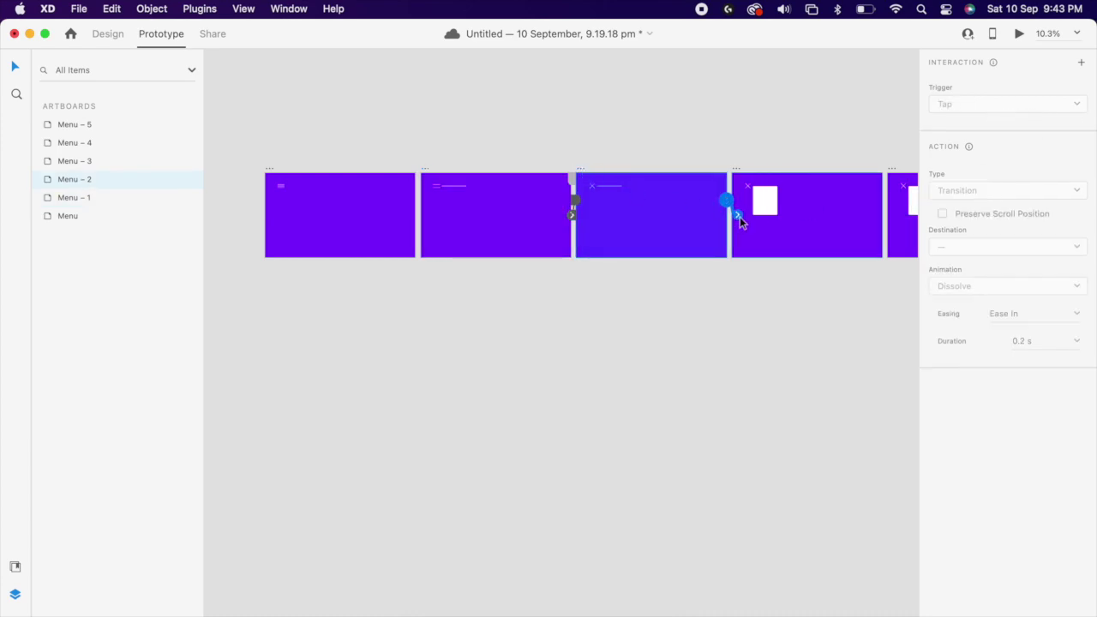
pyautogui.click(740, 176)
pyautogui.hscroll(5, 739, 176)
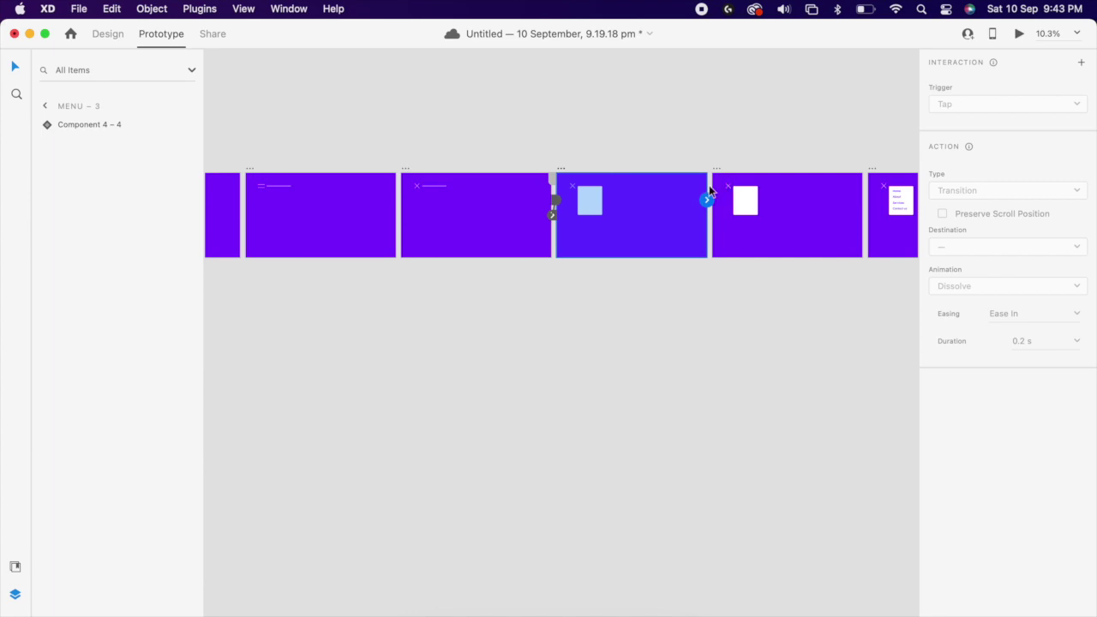